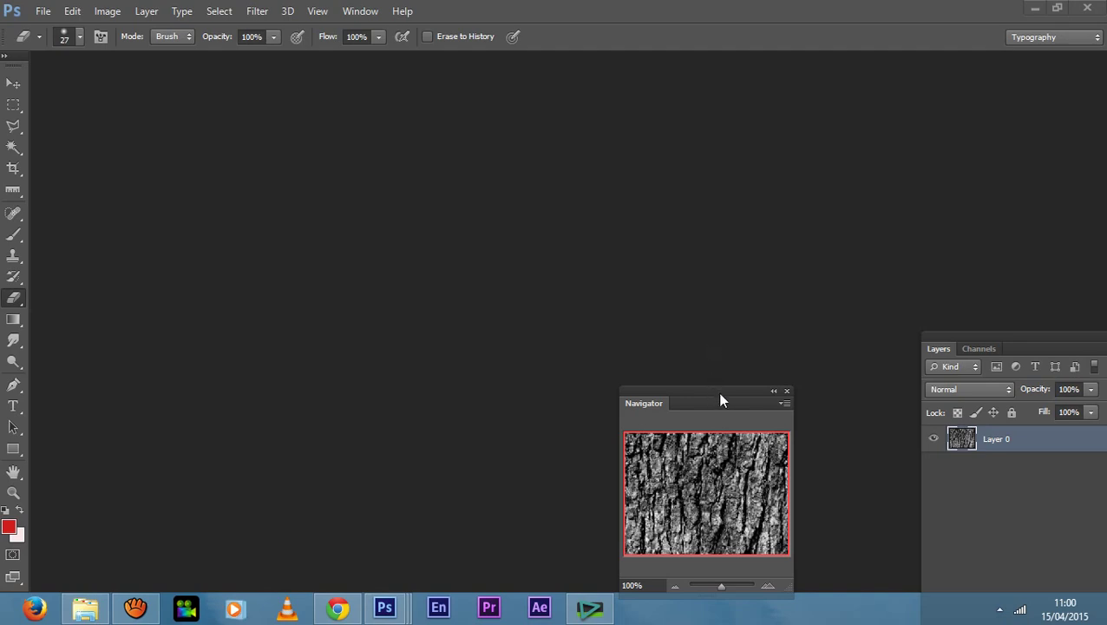
Step: Move the Navigator panel so that it overlaps the lower part of the Layers panel
{"action": "left_click_drag", "start_coordinate": [720, 394], "coordinate": [1005, 485]}
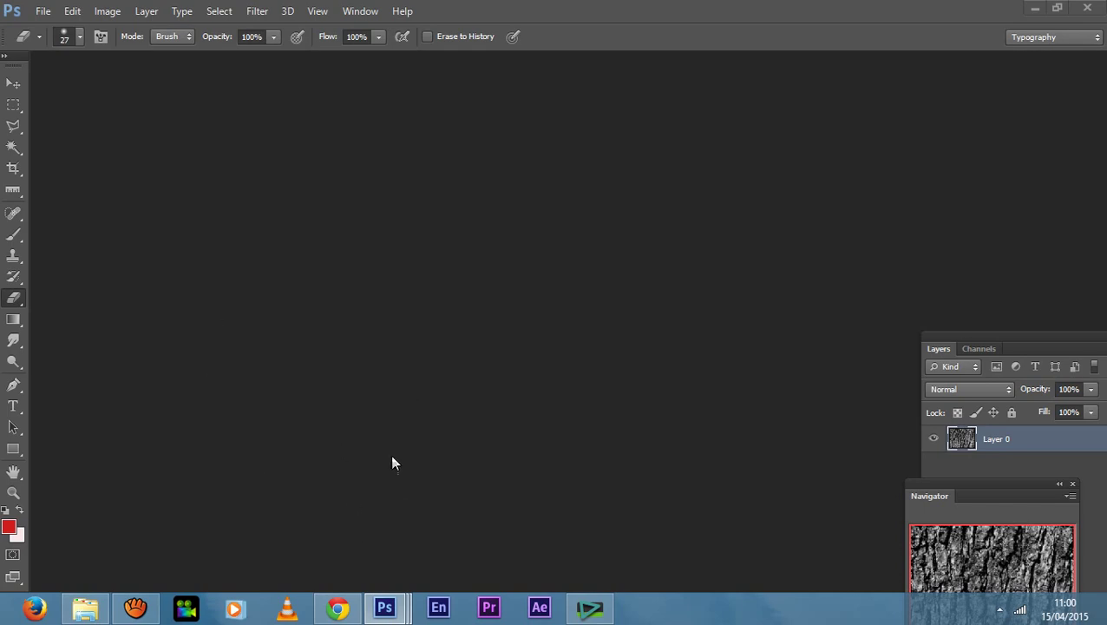
Step: Switch to Chrome and review the model photo, the bark texture and the image searches for "corteza de madera" and "efecto de sangre"
{"action": "left_click", "coordinate": [340, 609]}
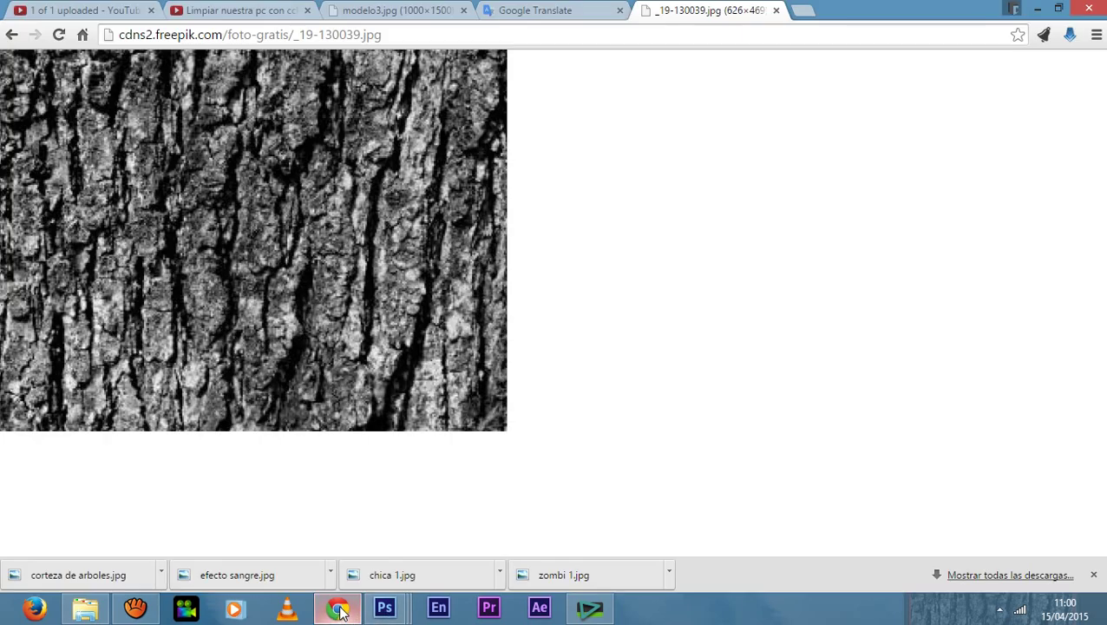
{"action": "left_click", "coordinate": [529, 10]}
{"action": "left_click", "coordinate": [433, 11]}
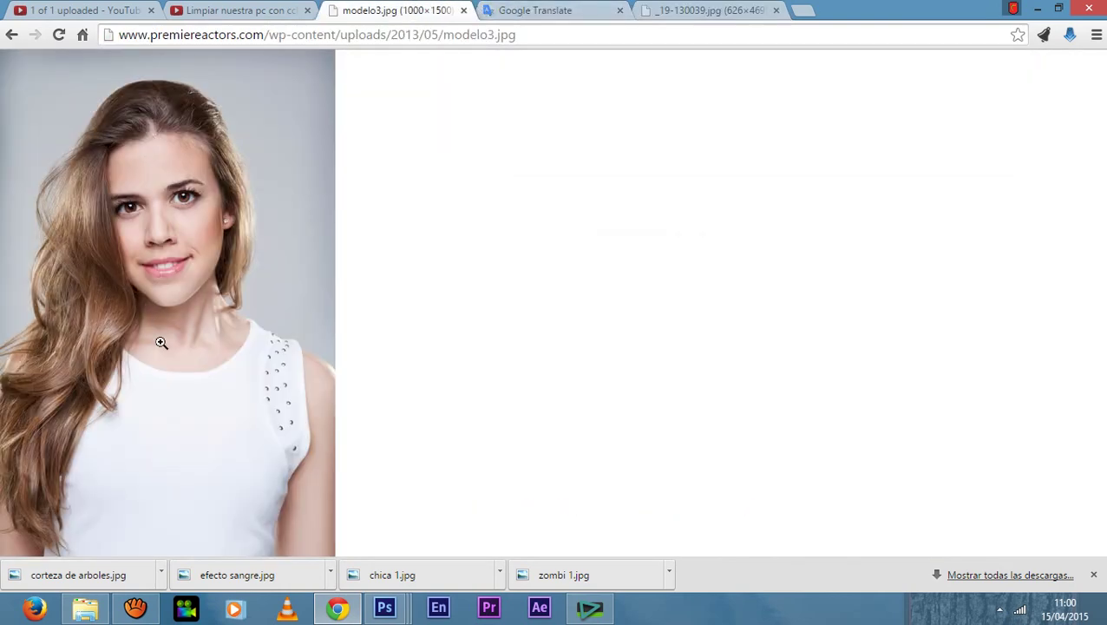
{"action": "left_click", "coordinate": [529, 11]}
{"action": "left_click", "coordinate": [703, 9]}
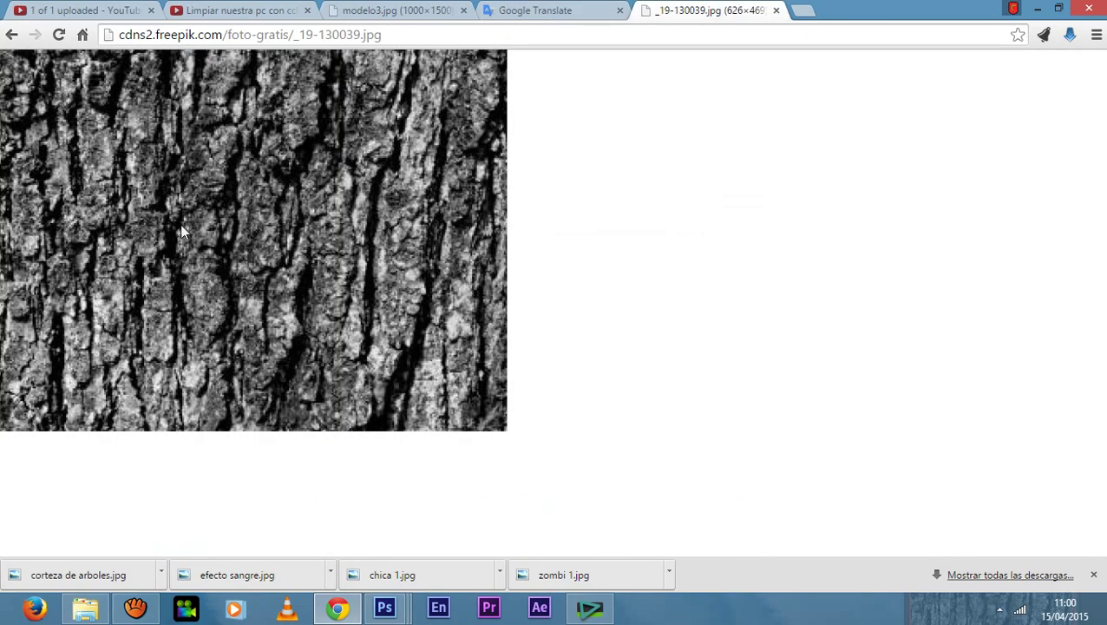
{"action": "left_click", "coordinate": [11, 34]}
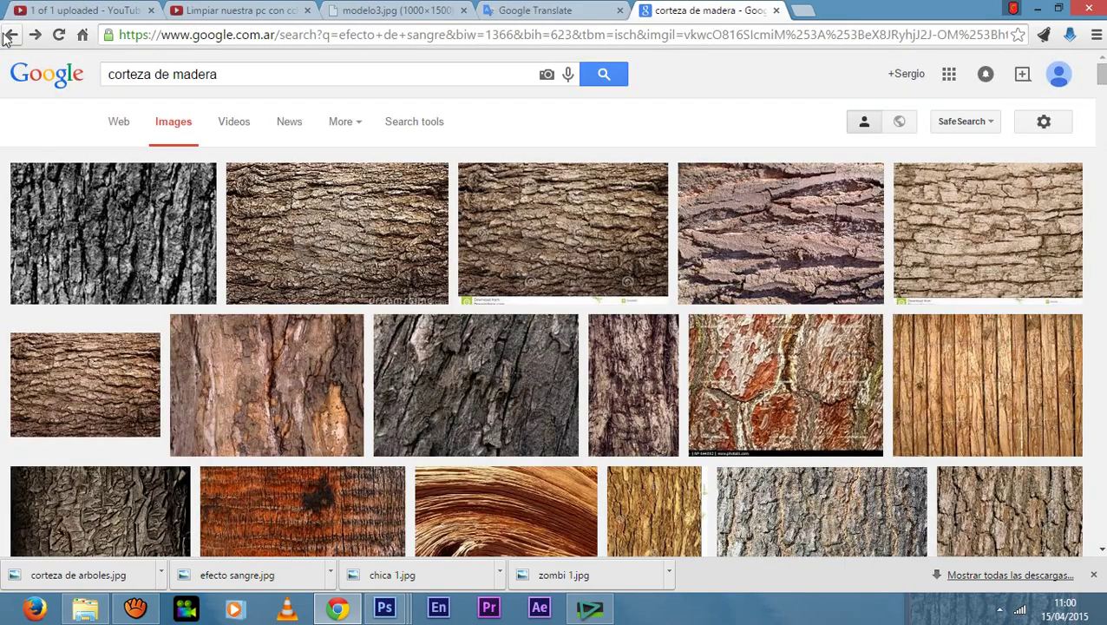
{"action": "left_click", "coordinate": [10, 36]}
{"action": "left_click", "coordinate": [9, 35]}
{"action": "left_click", "coordinate": [9, 36]}
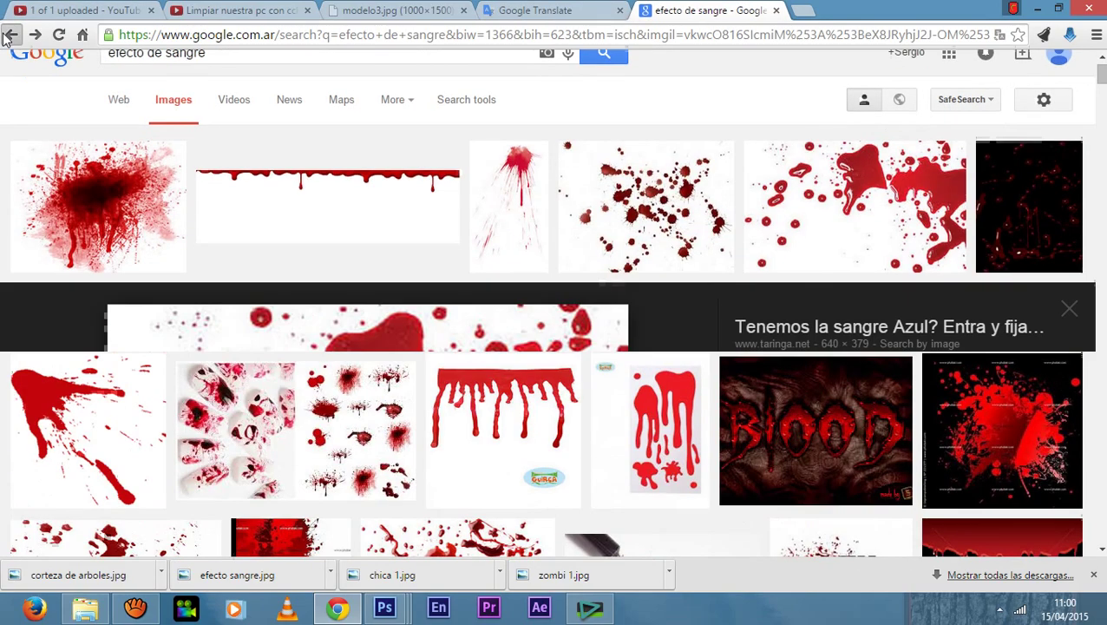
{"action": "left_click", "coordinate": [9, 36]}
{"action": "left_click", "coordinate": [10, 36]}
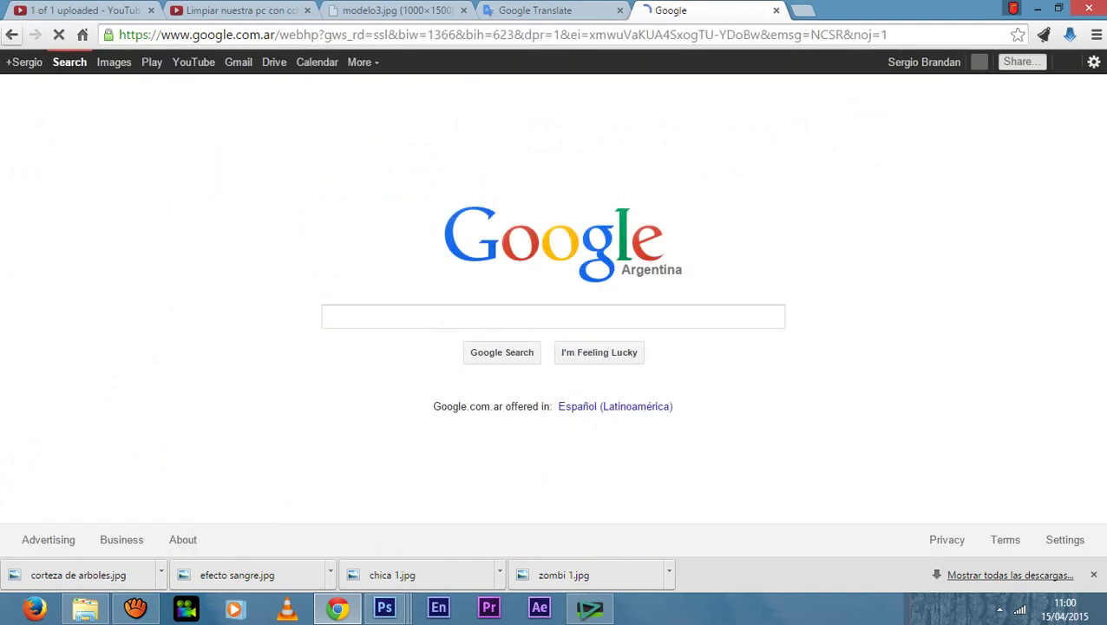
Step: Look at the model photo modelo3.jpg once more in Chrome and return to Photoshop
{"action": "left_click", "coordinate": [564, 11]}
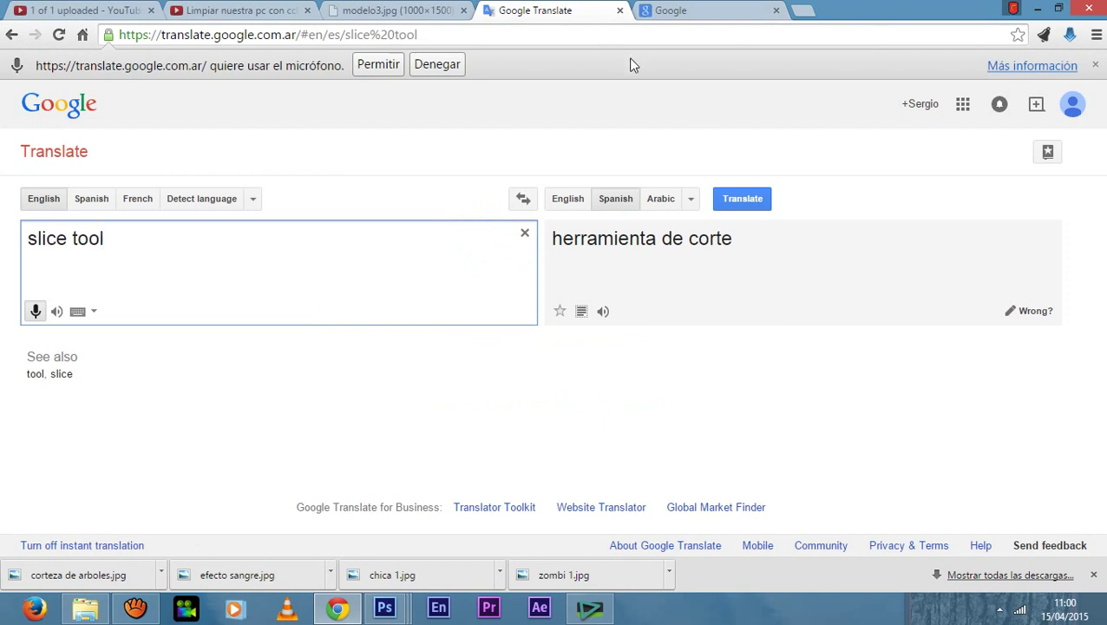
{"action": "left_click", "coordinate": [645, 9]}
{"action": "left_click", "coordinate": [531, 9]}
{"action": "left_click", "coordinate": [425, 9]}
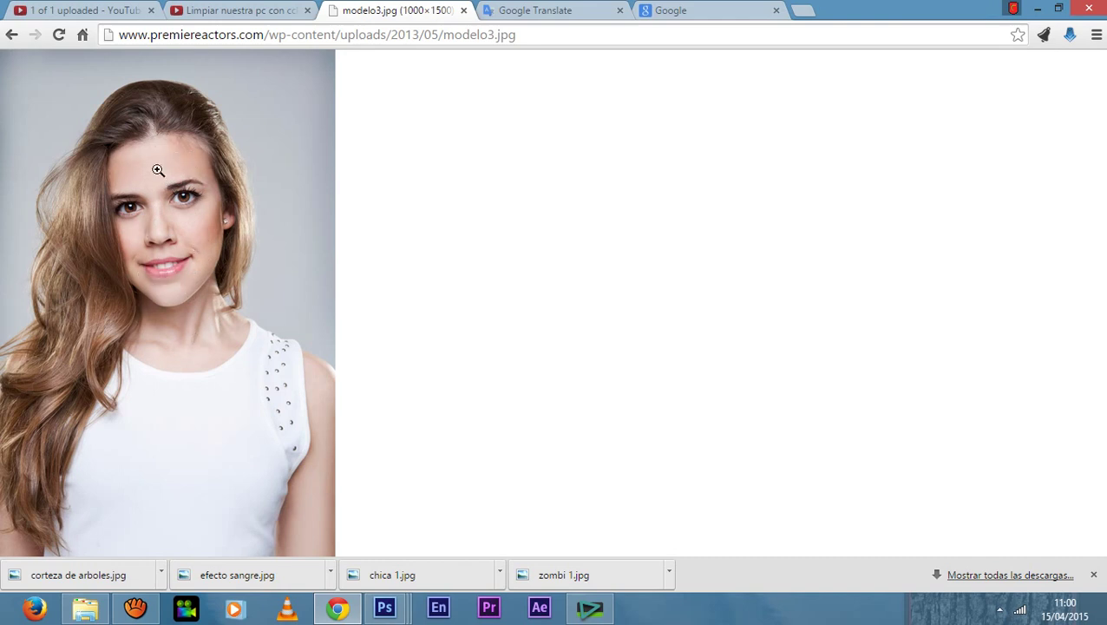
{"action": "left_click", "coordinate": [1036, 11]}
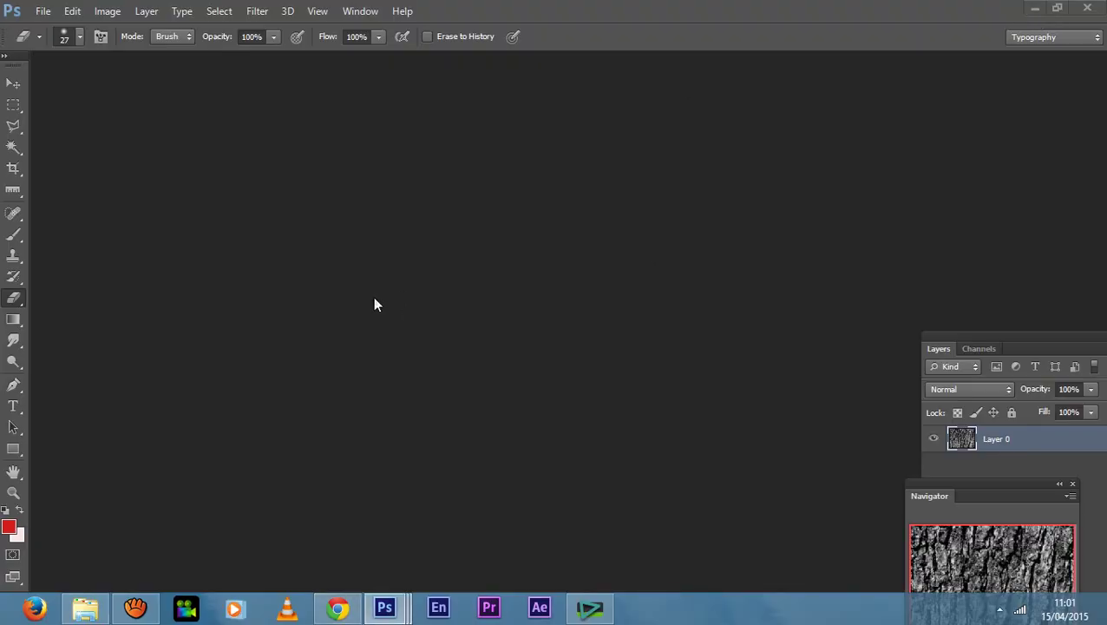
Step: Open chica 1.jpg and separate the corteza de arboles.jpg document into its own floating window
{"action": "left_click", "coordinate": [44, 11]}
{"action": "left_click", "coordinate": [52, 42]}
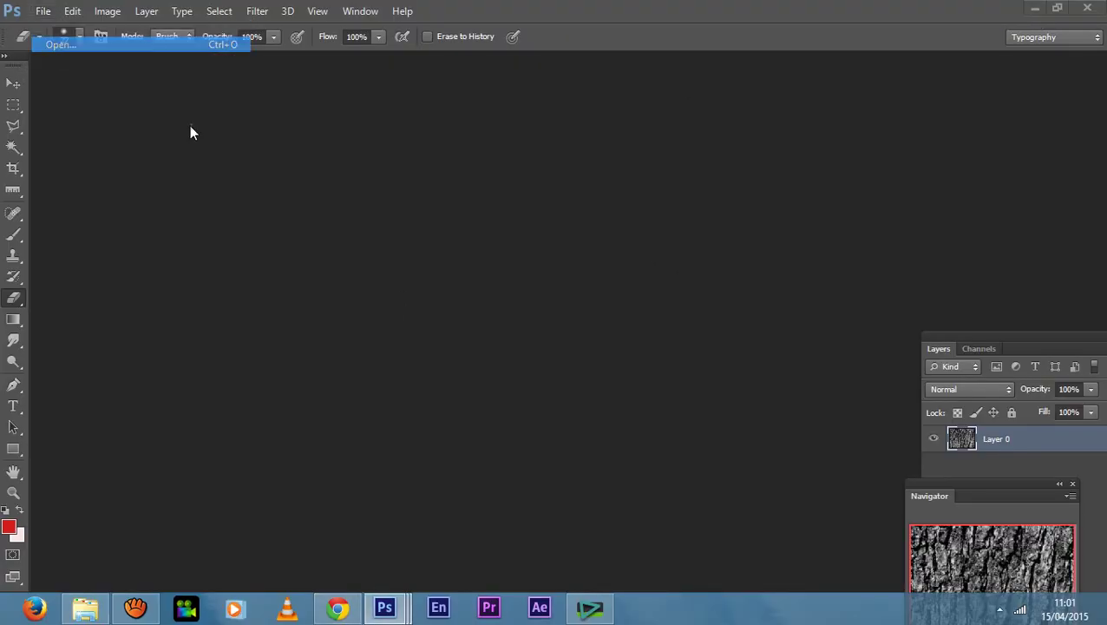
{"action": "double_click", "coordinate": [449, 184]}
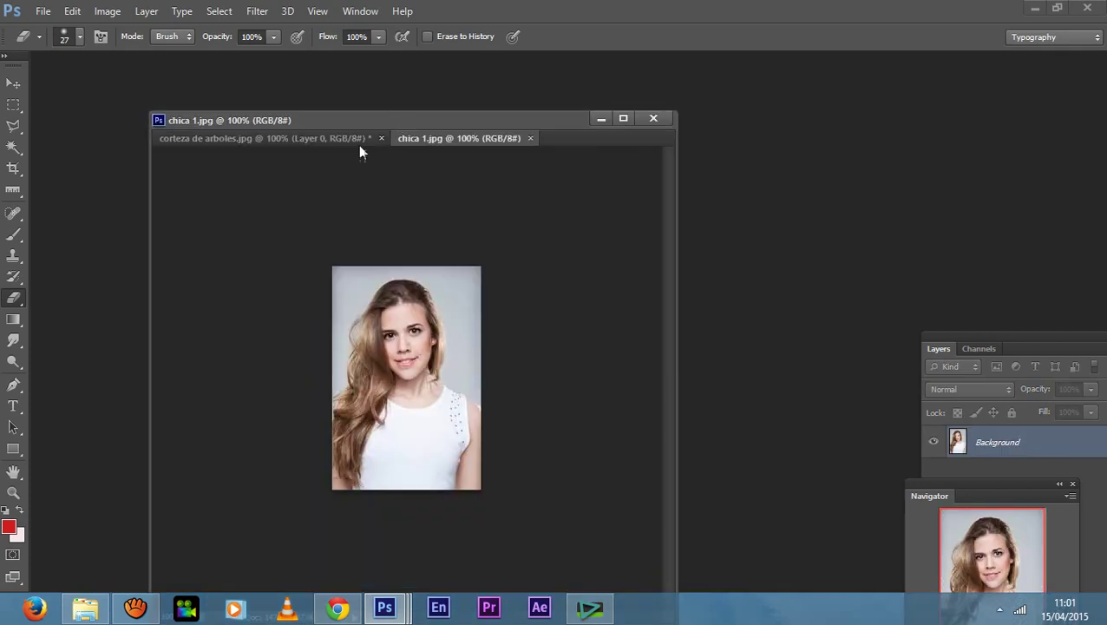
{"action": "left_click", "coordinate": [325, 142]}
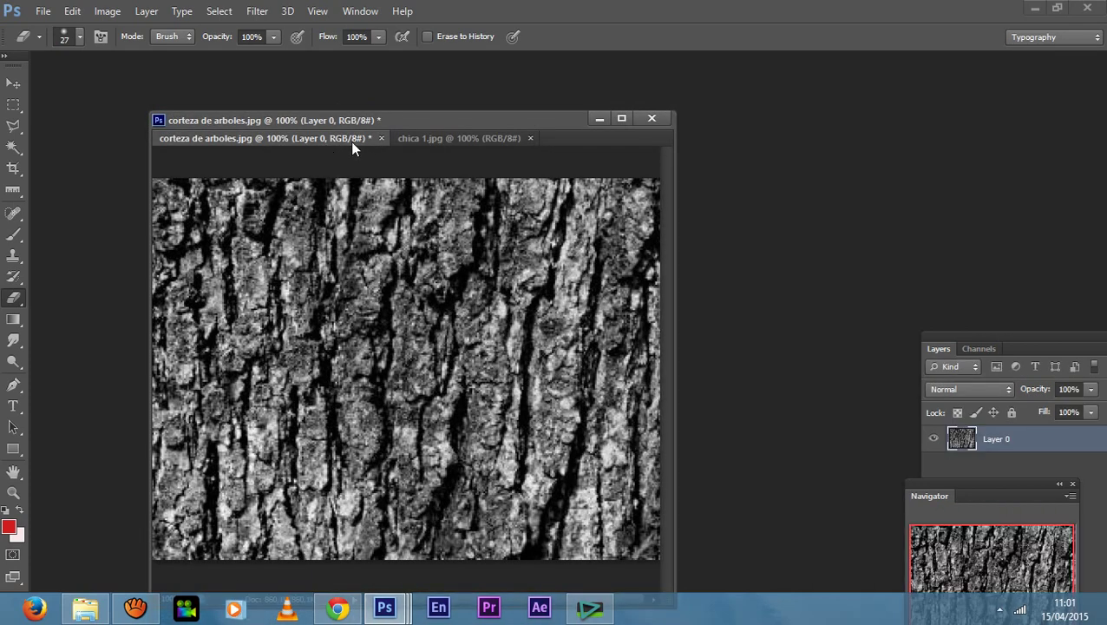
{"action": "left_click_drag", "start_coordinate": [353, 148], "coordinate": [825, 222]}
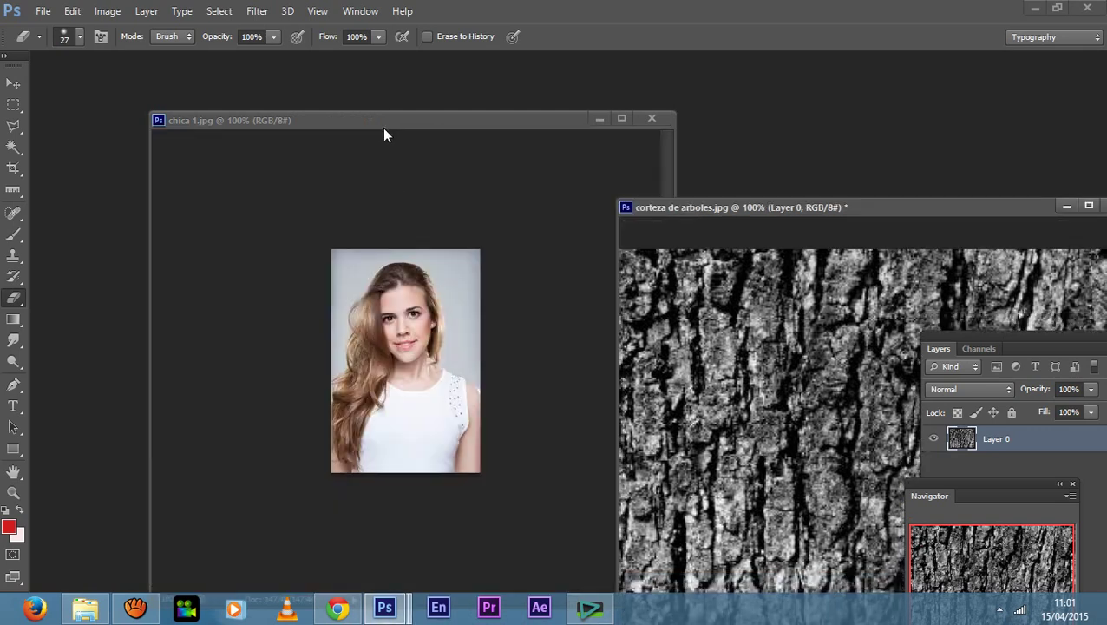
{"action": "double_click", "coordinate": [383, 128]}
{"action": "double_click", "coordinate": [368, 19]}
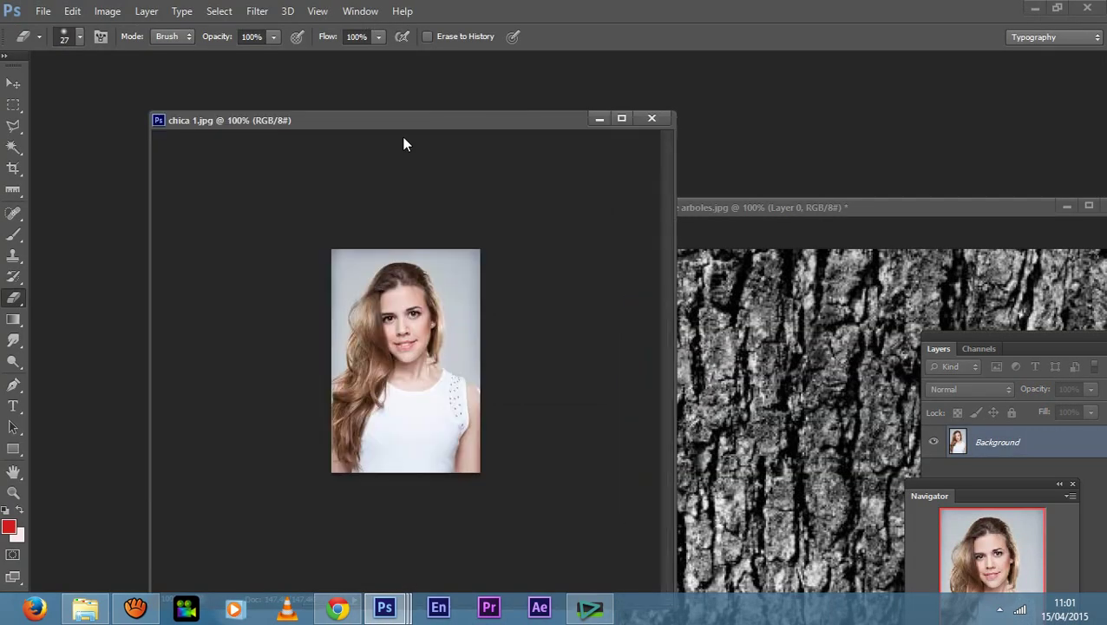
Step: Duplicate the chica 1.jpg image under the name 333
{"action": "right_click", "coordinate": [398, 126]}
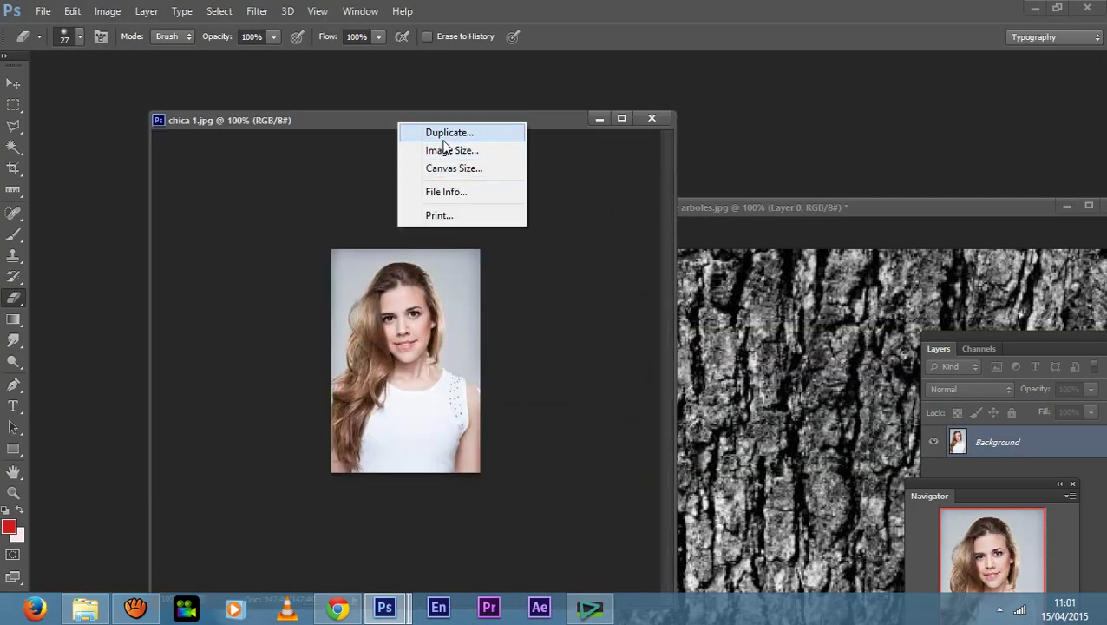
{"action": "left_click", "coordinate": [451, 135]}
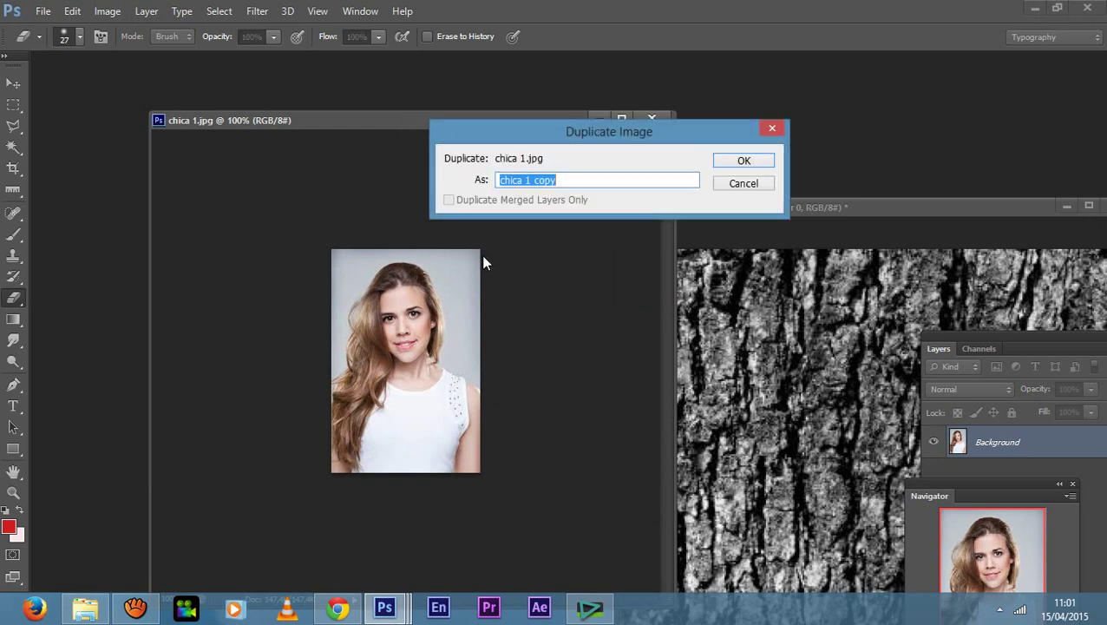
{"action": "type", "text": "333"}
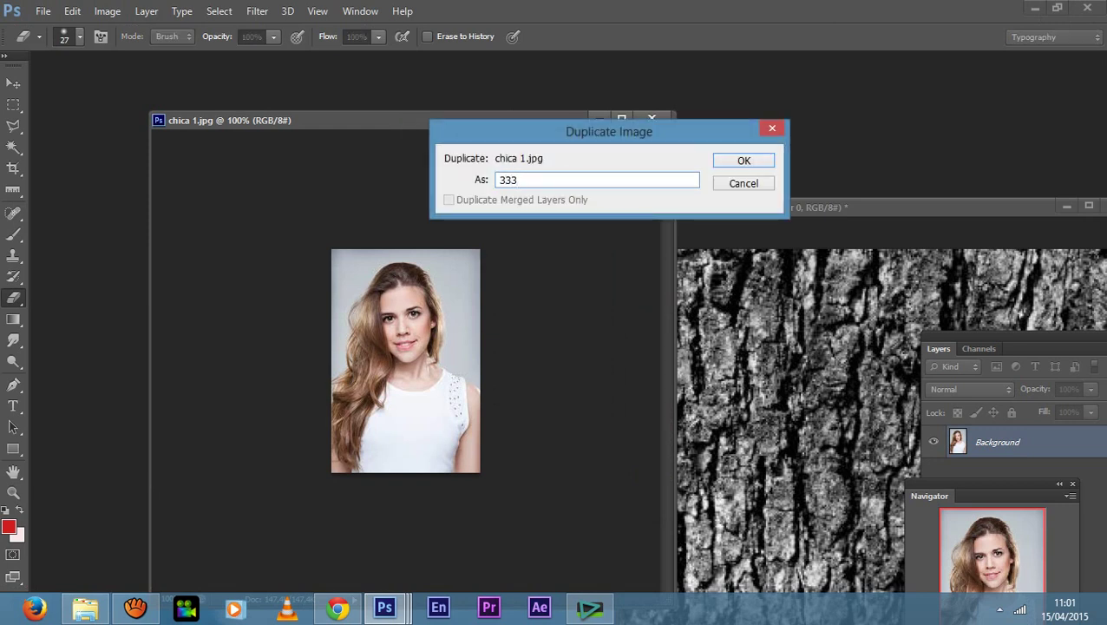
{"action": "left_click", "coordinate": [746, 160]}
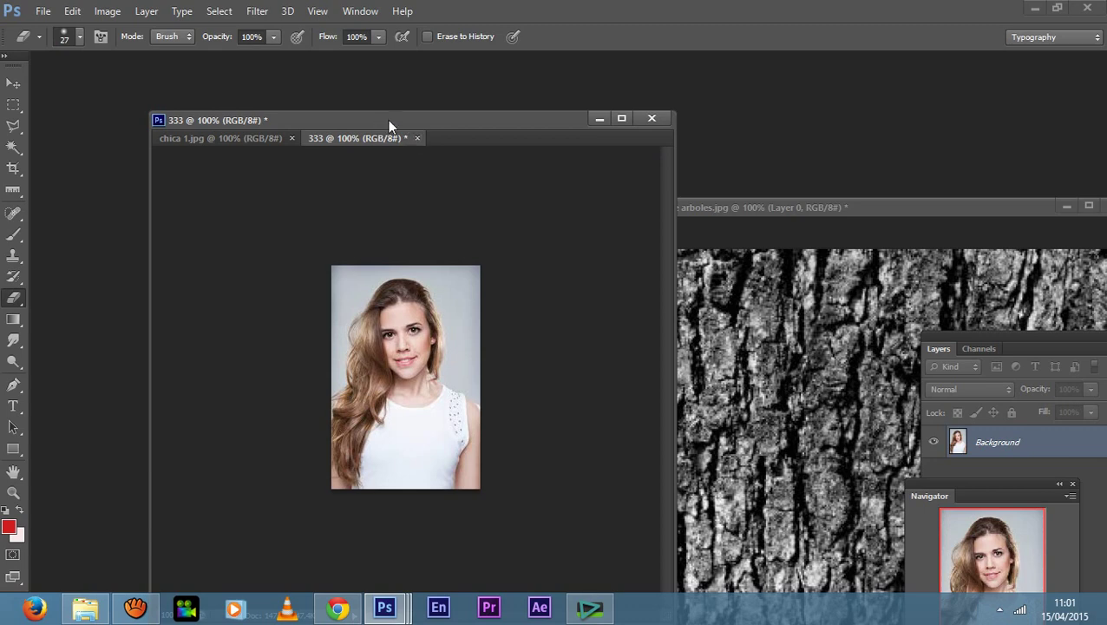
Step: Separate chica 1.jpg from its copy, close the original, and reposition the 333 window in the workspace
{"action": "left_click_drag", "start_coordinate": [388, 120], "coordinate": [524, 86]}
{"action": "left_click_drag", "start_coordinate": [399, 91], "coordinate": [309, 148]}
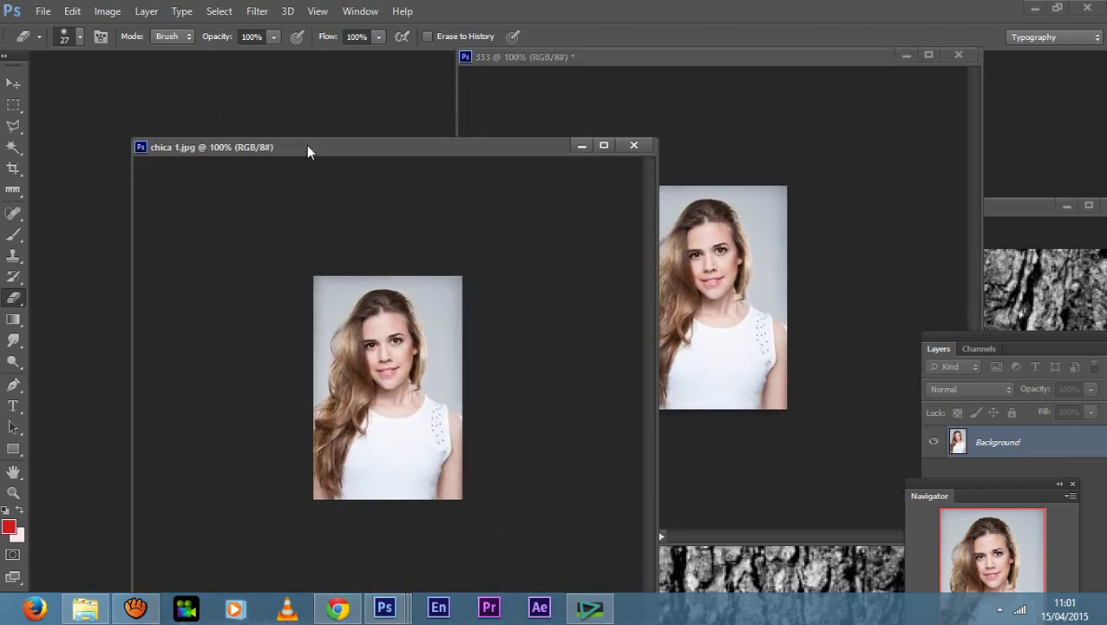
{"action": "left_click", "coordinate": [634, 144]}
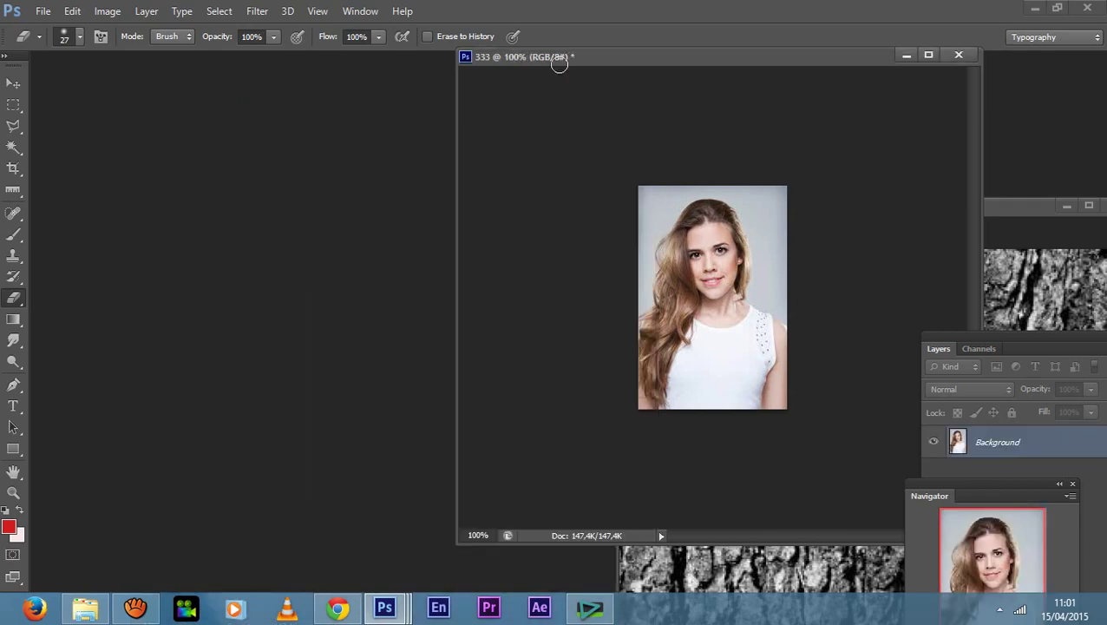
{"action": "left_click_drag", "start_coordinate": [559, 57], "coordinate": [291, 112]}
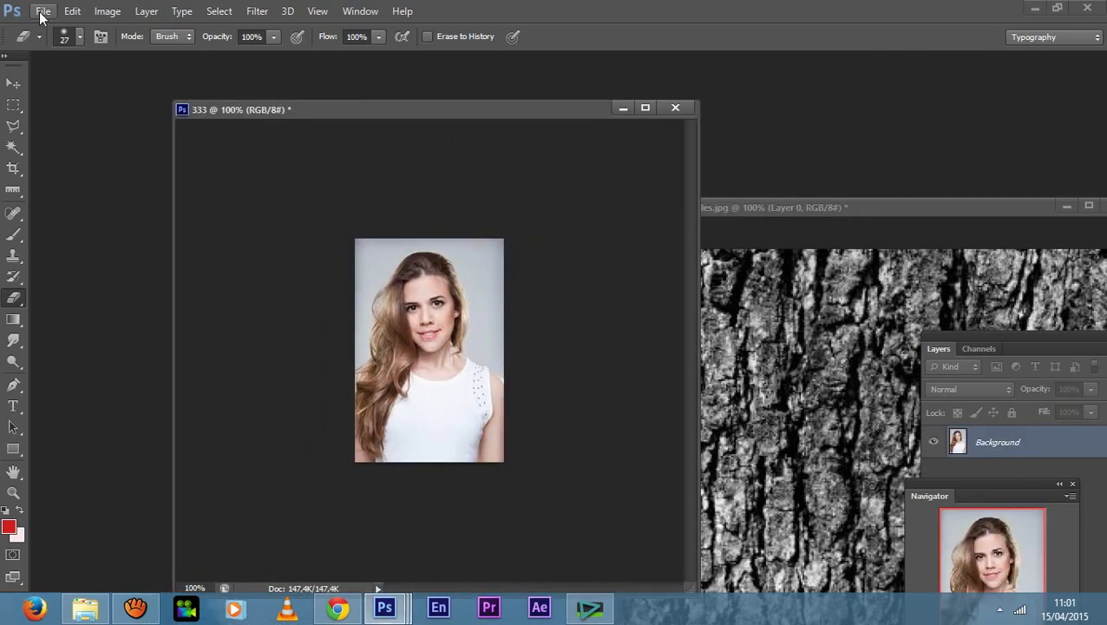
Step: Open zombi 1.jpg and separate it from the 333 document into its own floating window
{"action": "left_click", "coordinate": [43, 10]}
{"action": "left_click", "coordinate": [45, 45]}
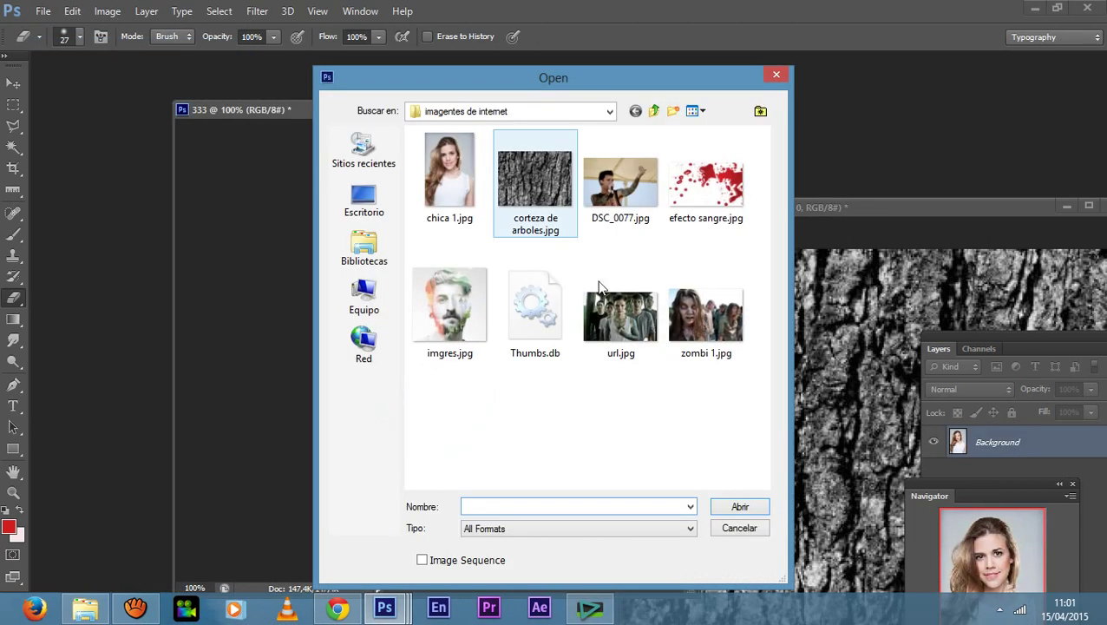
{"action": "double_click", "coordinate": [706, 317]}
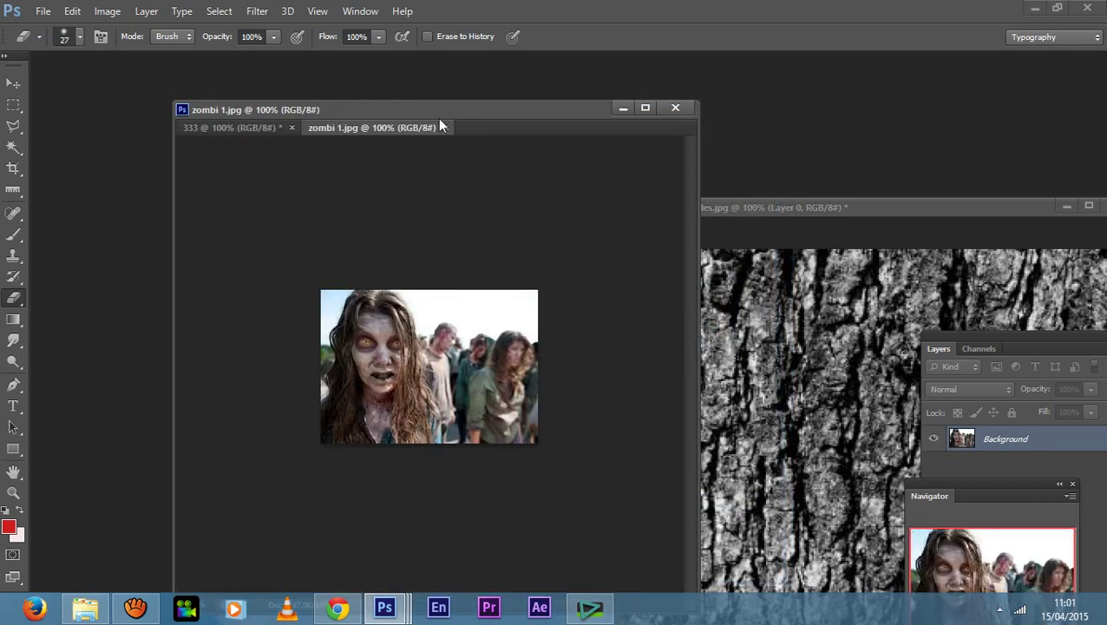
{"action": "left_click_drag", "start_coordinate": [424, 123], "coordinate": [539, 100]}
Step: Duplicate the zombi 1.jpg image under the name 444
{"action": "right_click", "coordinate": [591, 63]}
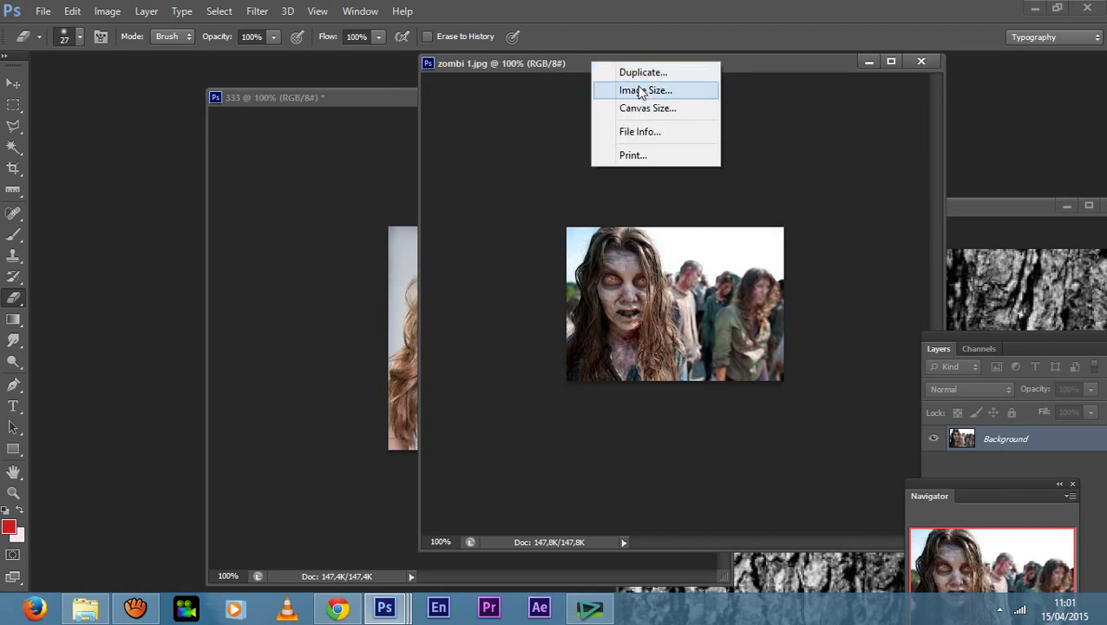
{"action": "left_click", "coordinate": [640, 75]}
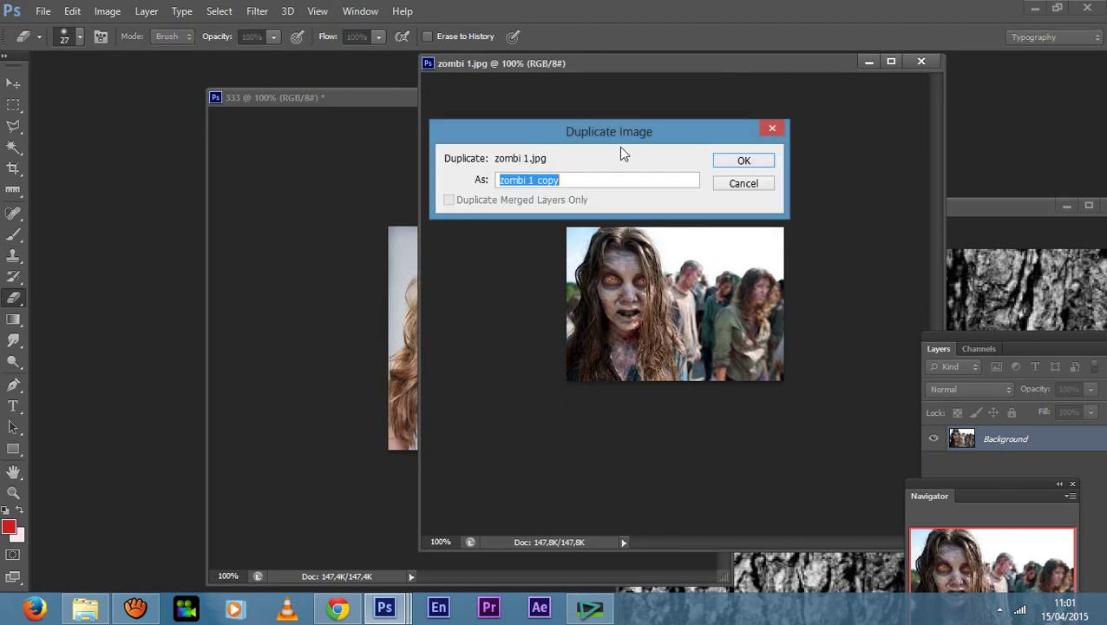
{"action": "type", "text": "444"}
{"action": "key", "text": "Return"}
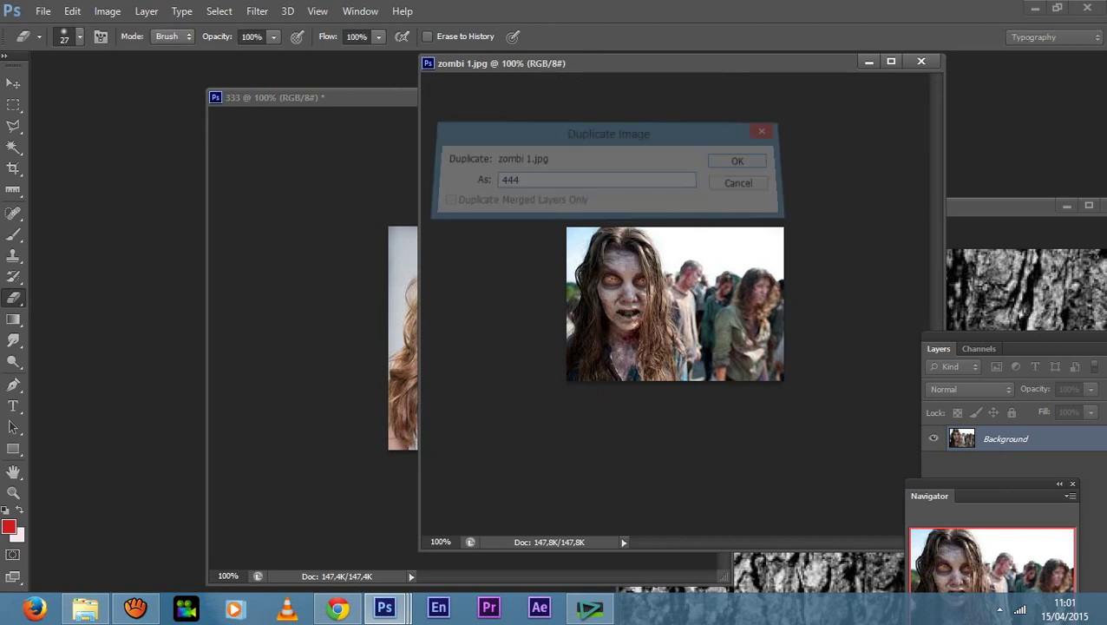
Step: Separate and close the original zombi 1.jpg, and move the 444 window behind the other documents' area
{"action": "left_click_drag", "start_coordinate": [492, 80], "coordinate": [266, 169]}
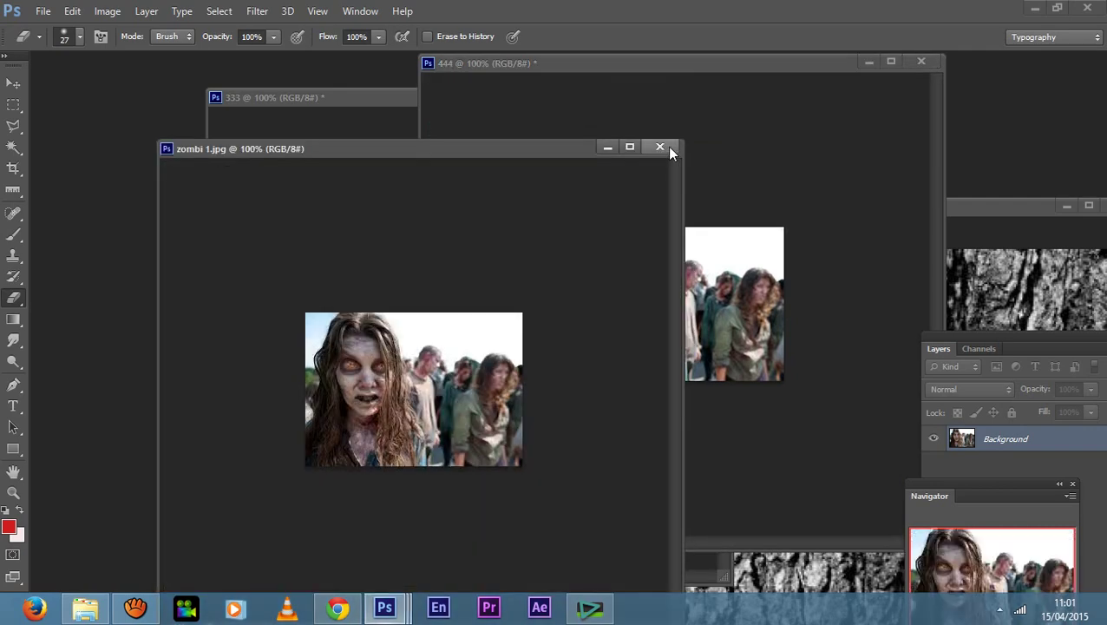
{"action": "left_click", "coordinate": [665, 147]}
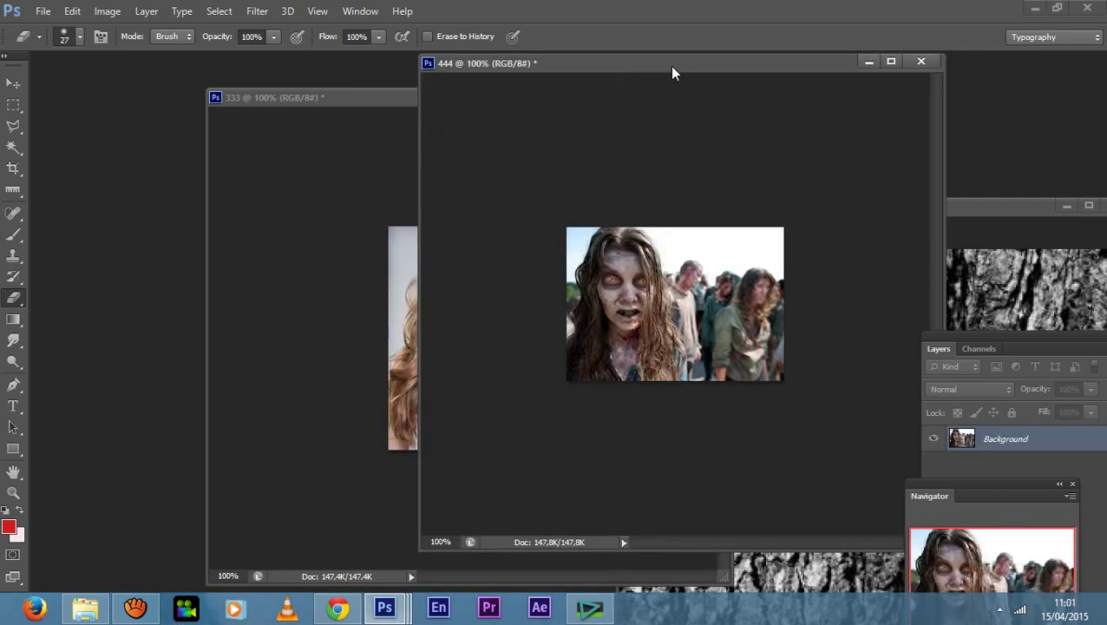
{"action": "left_click_drag", "start_coordinate": [671, 75], "coordinate": [423, 220]}
Step: Place the corteza de arboles.jpg document as a floating window beside the 333 portrait
{"action": "left_click", "coordinate": [874, 214]}
{"action": "left_click_drag", "start_coordinate": [873, 208], "coordinate": [628, 135]}
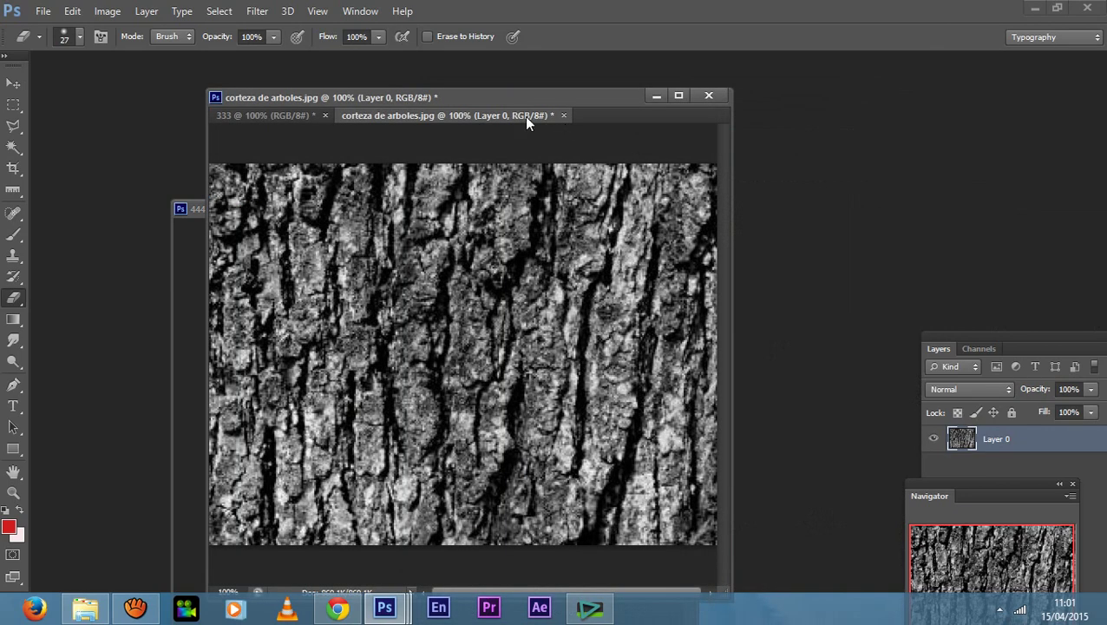
{"action": "left_click_drag", "start_coordinate": [527, 119], "coordinate": [754, 110]}
Step: Duplicate the corteza de arboles.jpg image under the name 555
{"action": "right_click", "coordinate": [755, 111]}
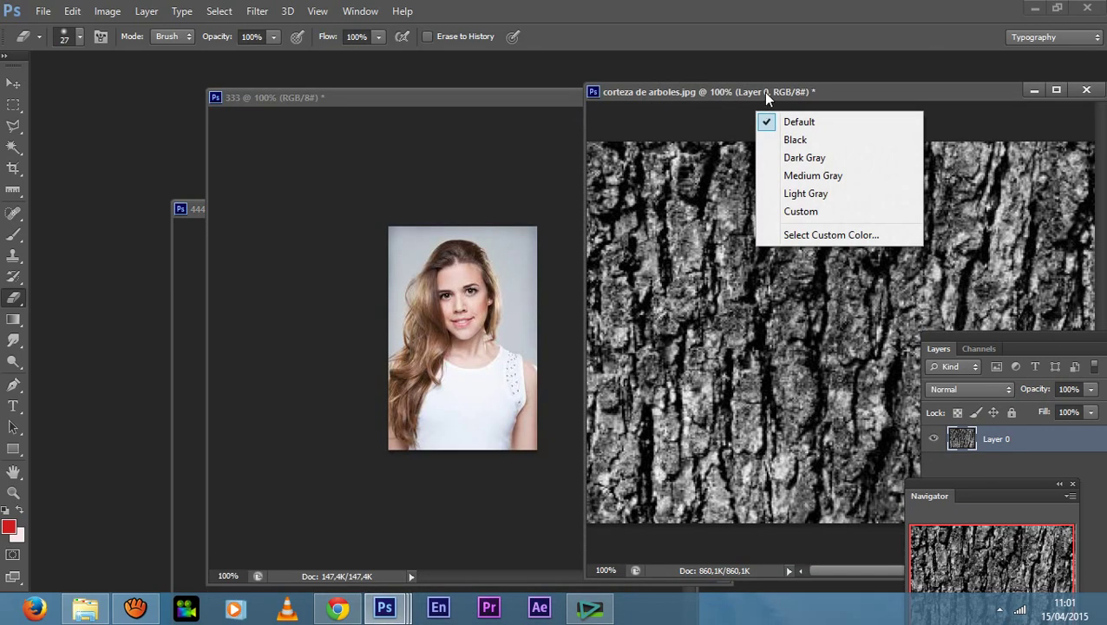
{"action": "right_click", "coordinate": [766, 98]}
{"action": "left_click", "coordinate": [786, 104]}
{"action": "type", "text": "555"}
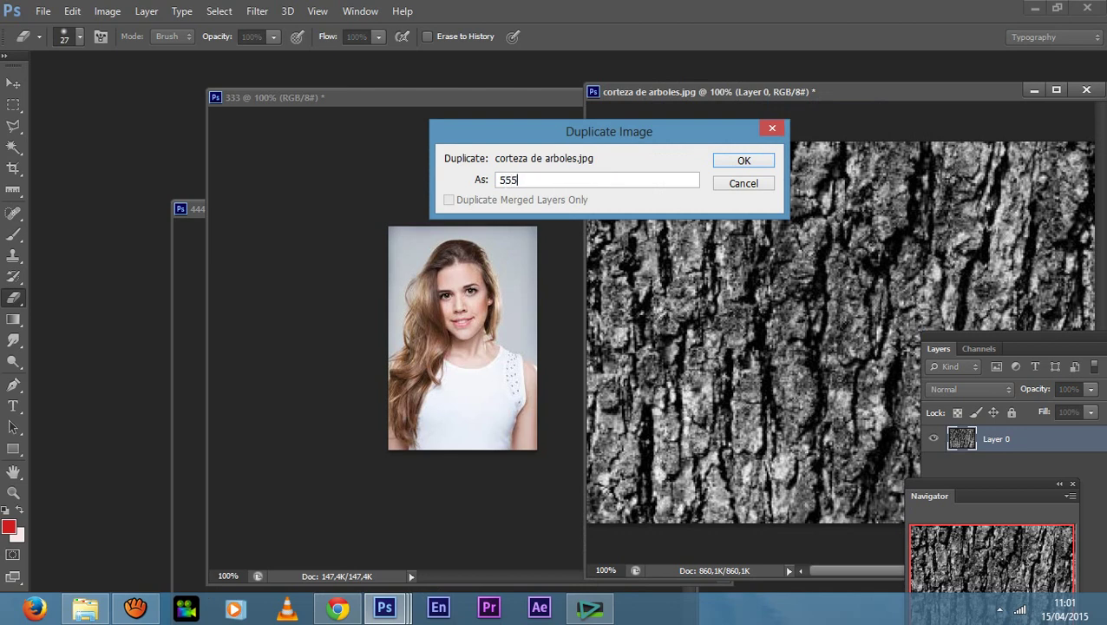
{"action": "key", "text": "Return"}
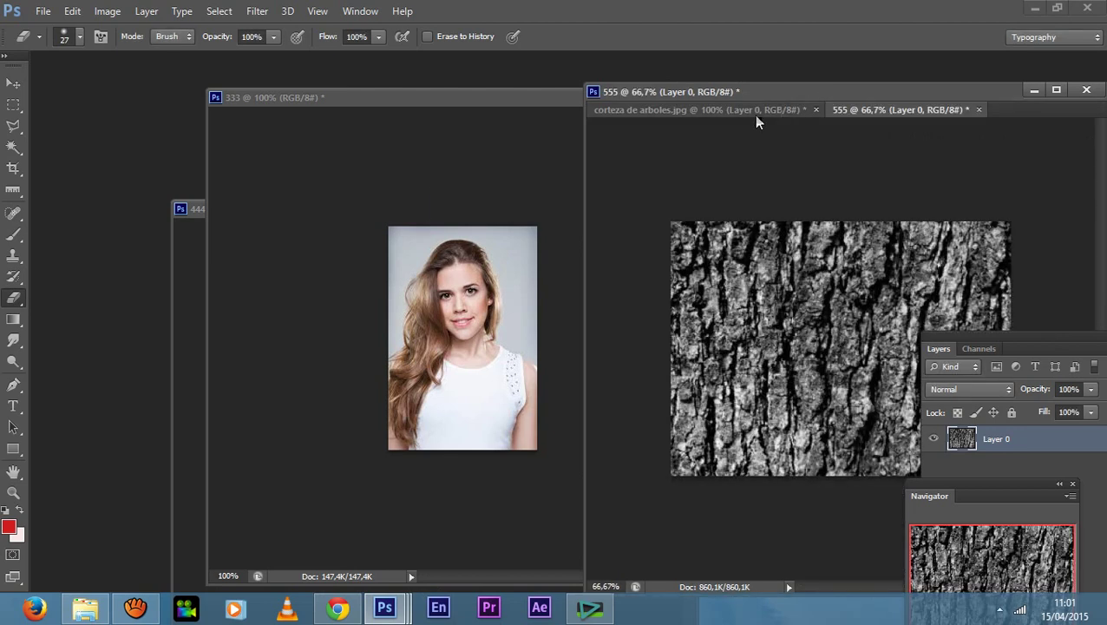
Step: Separate corteza de arboles.jpg from its copy and close the original without saving changes
{"action": "left_click_drag", "start_coordinate": [628, 113], "coordinate": [507, 137]}
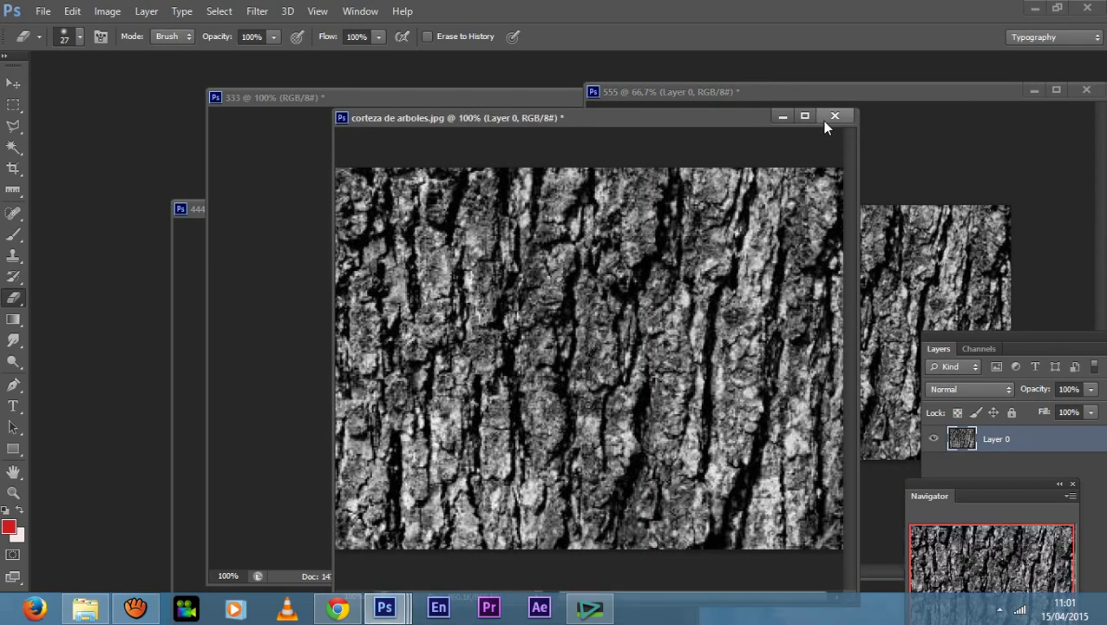
{"action": "left_click", "coordinate": [834, 116]}
{"action": "left_click", "coordinate": [555, 240]}
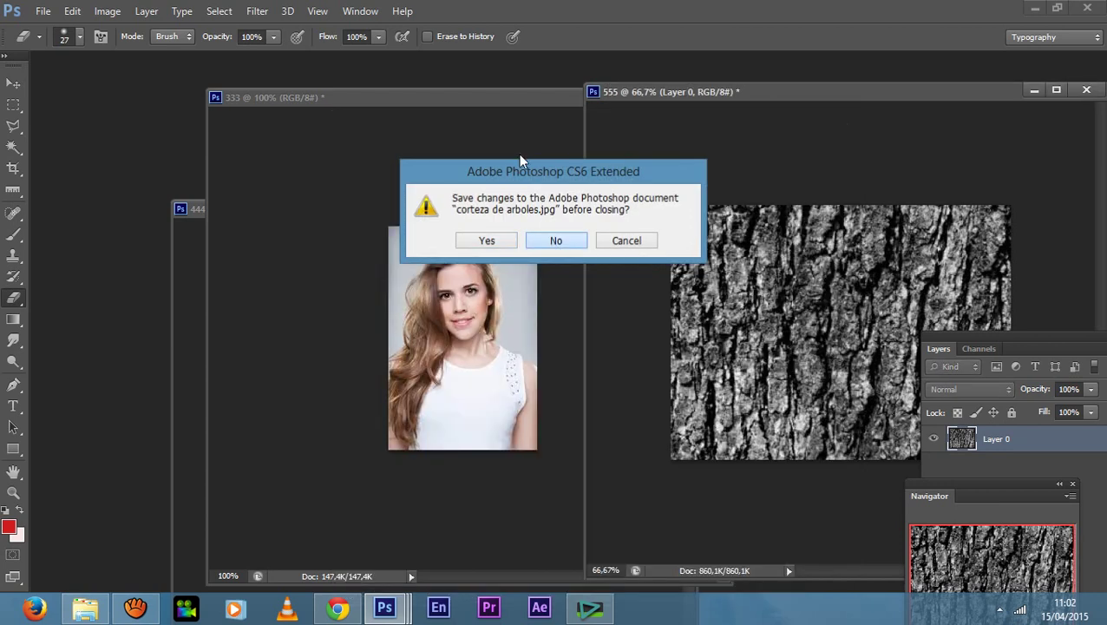
Step: Move the 333 portrait window clear of the bark image and marquee-select a rectangle of bark in the 555 document
{"action": "left_click_drag", "start_coordinate": [532, 98], "coordinate": [413, 79]}
{"action": "key", "text": "m"}
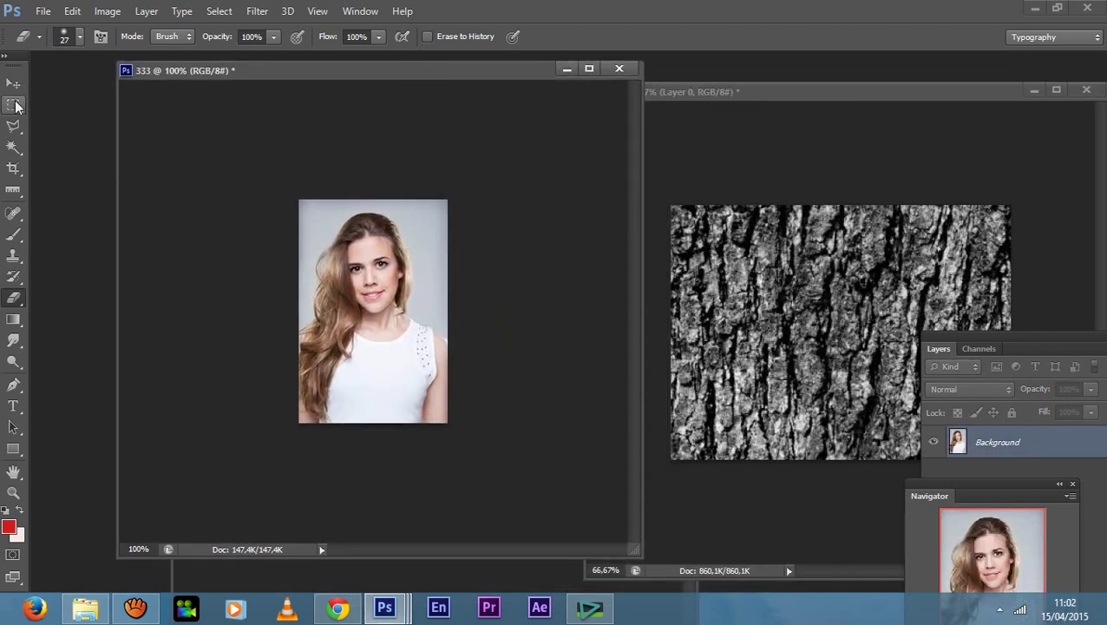
{"action": "left_click", "coordinate": [709, 246]}
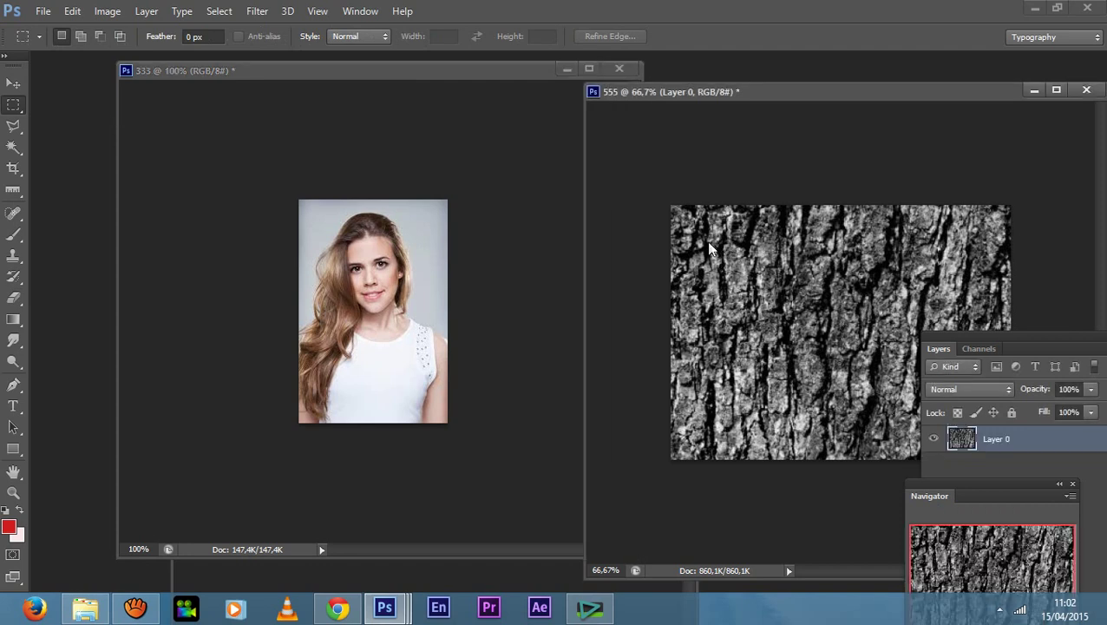
{"action": "left_click_drag", "start_coordinate": [795, 350], "coordinate": [817, 378]}
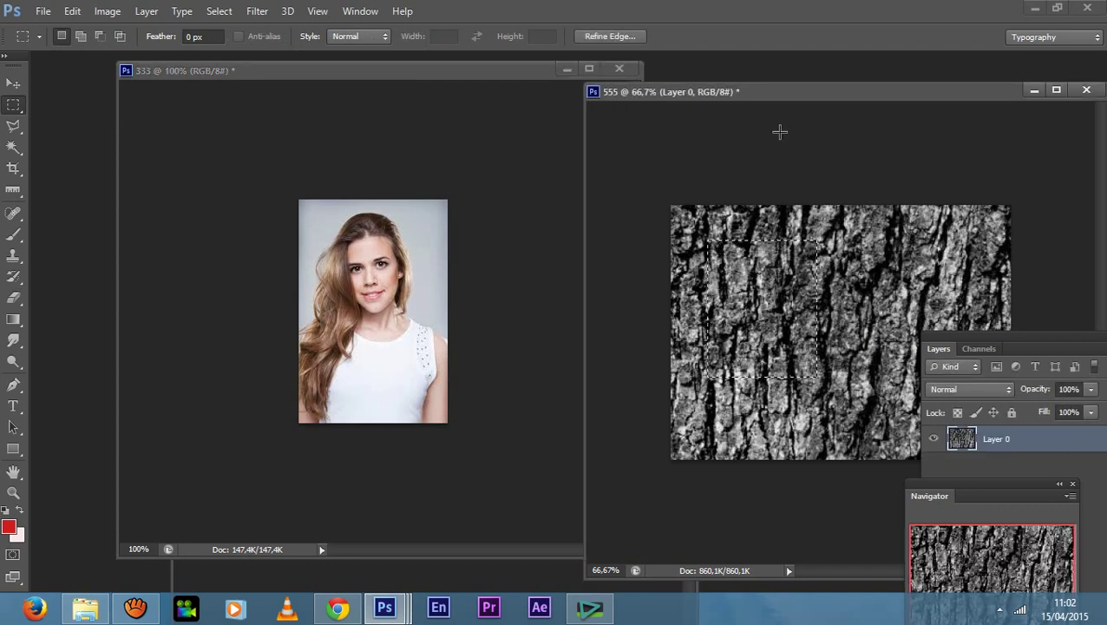
Step: Bring the 555 bark window closer to the 333 portrait and move the Navigator and Layers panels off the bark image
{"action": "left_click", "coordinate": [479, 73]}
{"action": "left_click", "coordinate": [904, 93]}
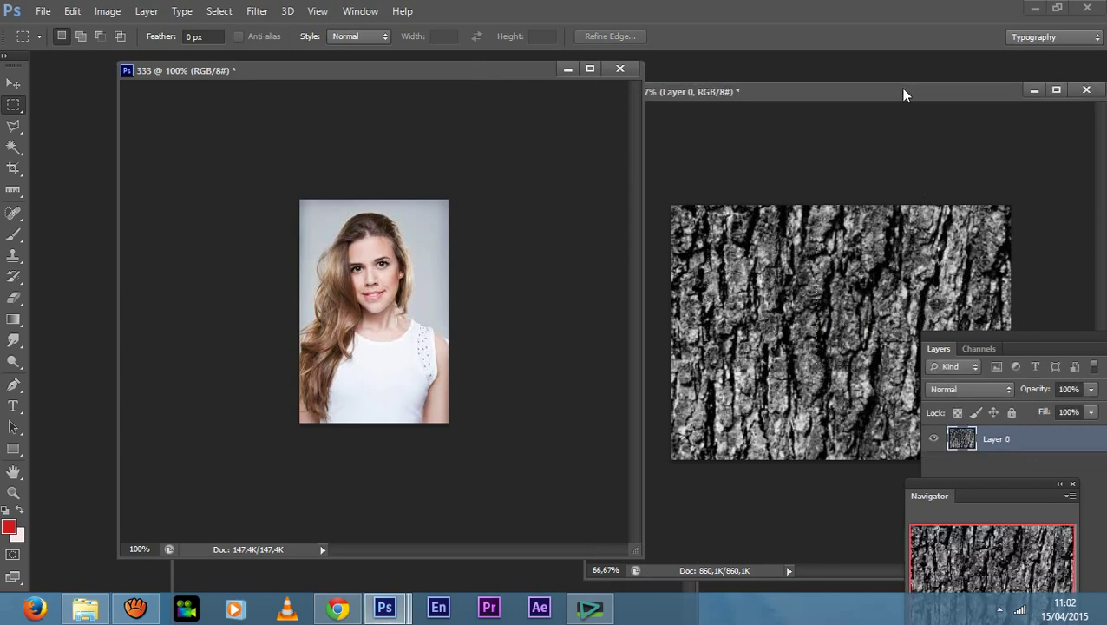
{"action": "left_click_drag", "start_coordinate": [904, 94], "coordinate": [746, 78]}
{"action": "left_click_drag", "start_coordinate": [972, 483], "coordinate": [597, 454]}
{"action": "left_click_drag", "start_coordinate": [1050, 336], "coordinate": [184, 444]}
{"action": "left_click", "coordinate": [318, 72]}
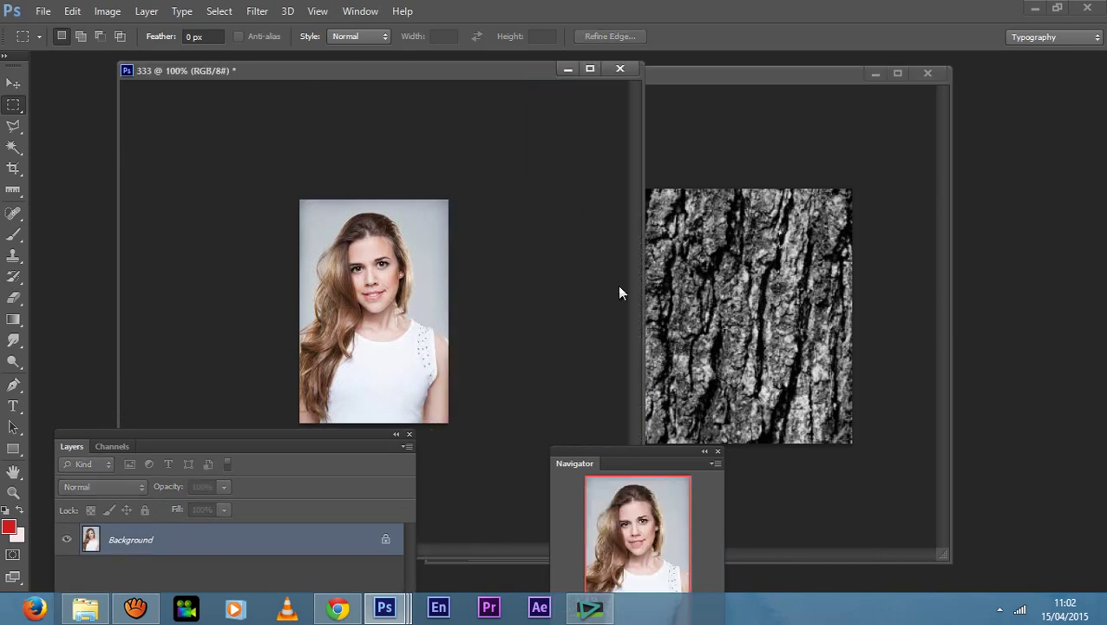
Step: Unlock the Background layer of the 333 portrait so it becomes an editable layer
{"action": "left_click_drag", "start_coordinate": [326, 446], "coordinate": [883, 86]}
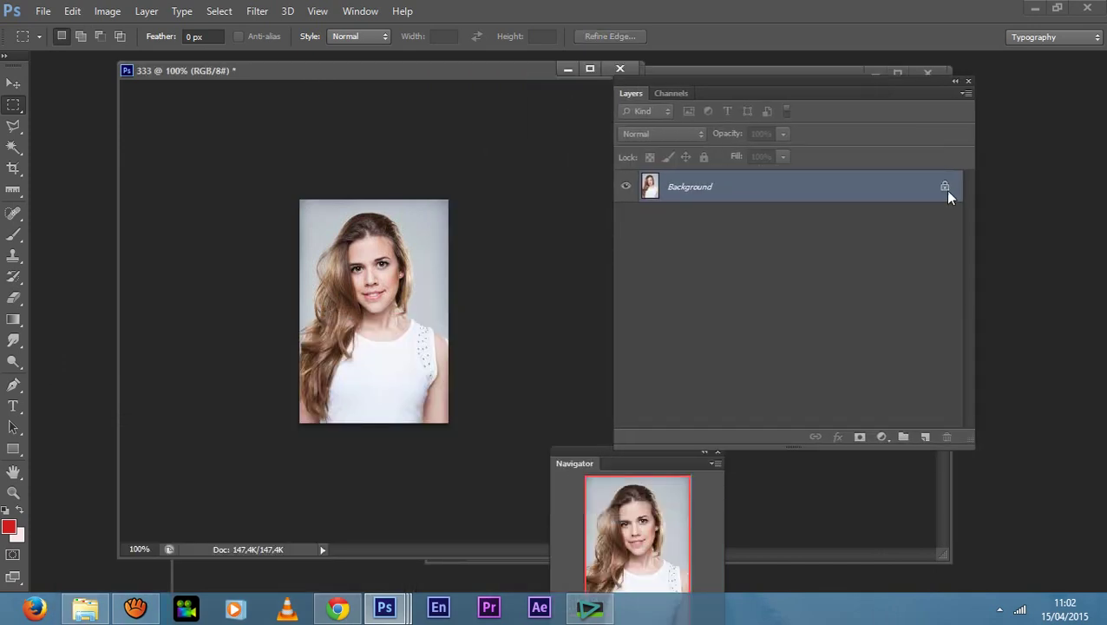
{"action": "left_click_drag", "start_coordinate": [948, 196], "coordinate": [948, 436]}
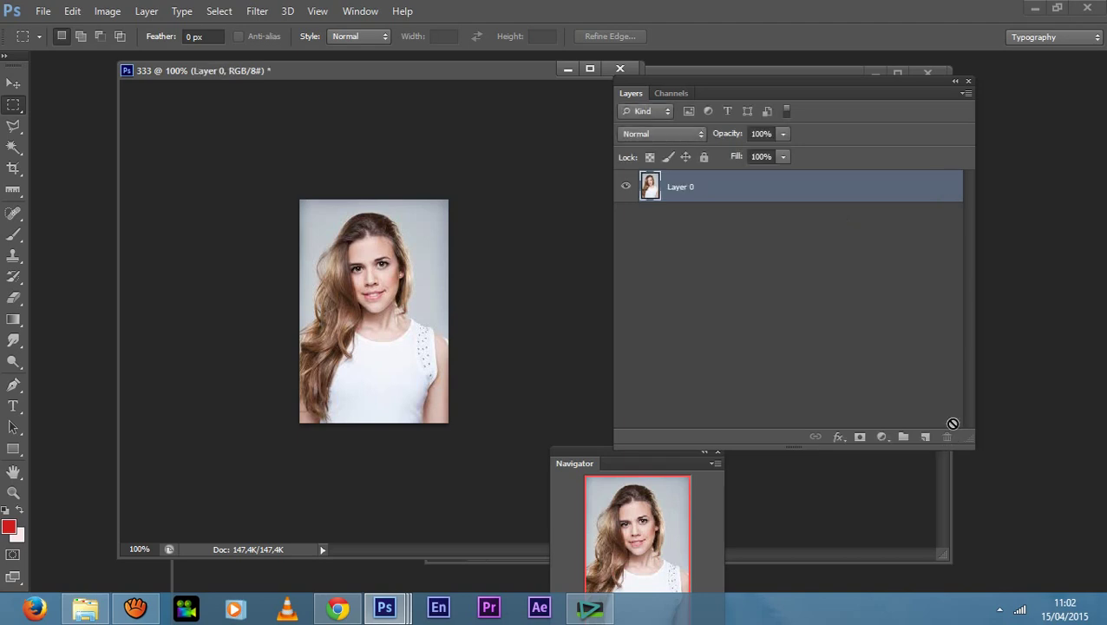
{"action": "left_click_drag", "start_coordinate": [435, 76], "coordinate": [436, 76]}
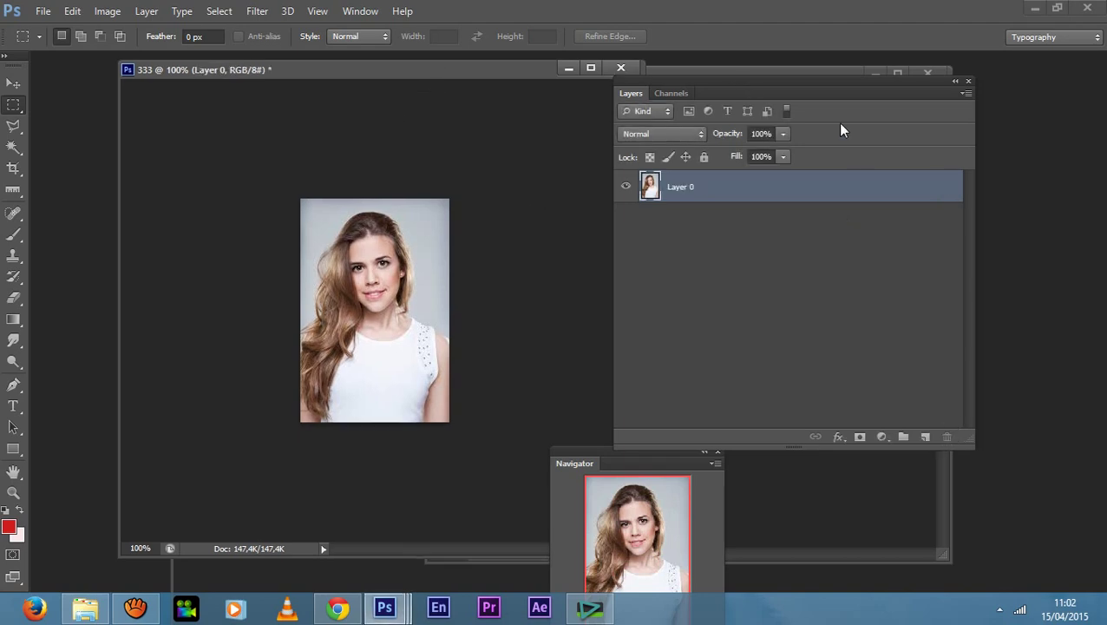
Step: Clear the Layers and Navigator panels from between the two images and bring the 555 bark document to the front
{"action": "left_click", "coordinate": [799, 74]}
{"action": "left_click_drag", "start_coordinate": [772, 87], "coordinate": [801, 148]}
{"action": "left_click", "coordinate": [792, 86]}
{"action": "left_click", "coordinate": [381, 68]}
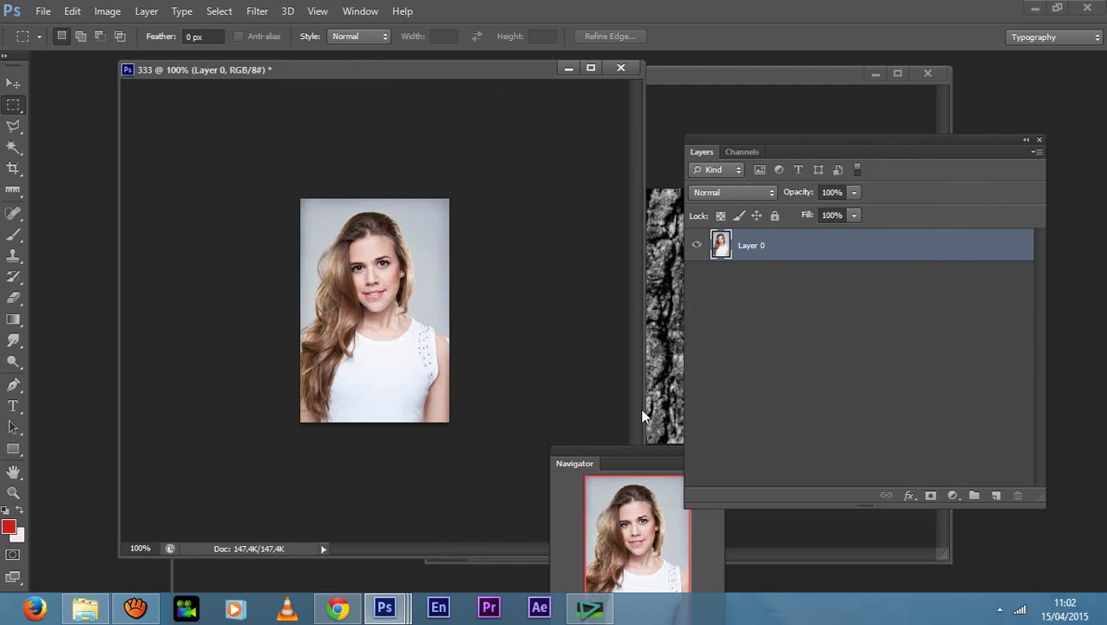
{"action": "left_click_drag", "start_coordinate": [655, 452], "coordinate": [178, 444]}
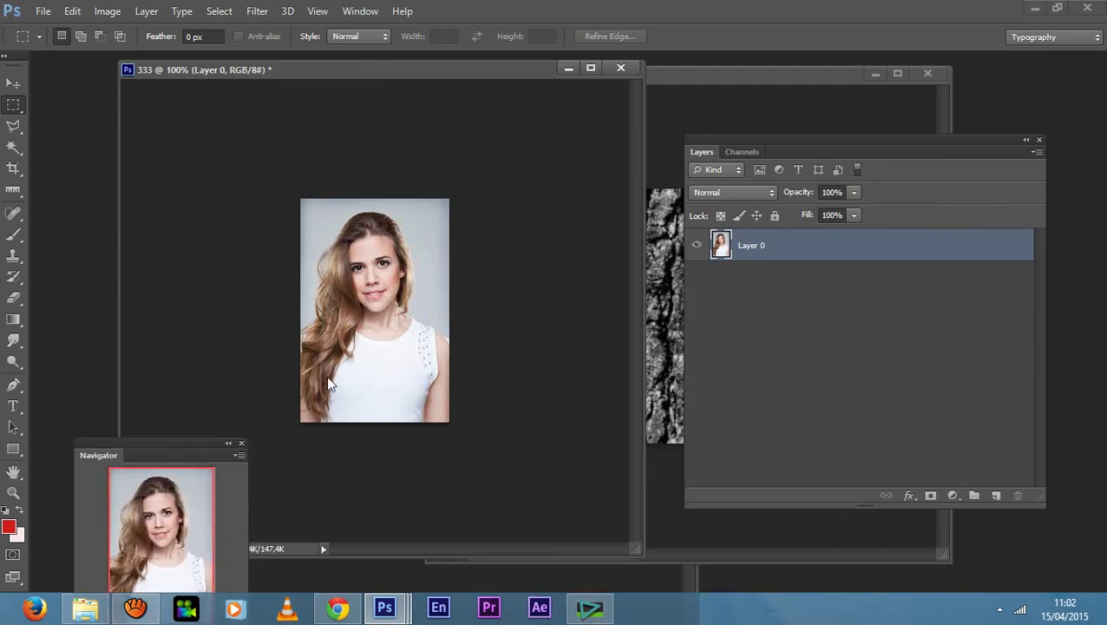
{"action": "left_click", "coordinate": [695, 84]}
{"action": "left_click_drag", "start_coordinate": [764, 151], "coordinate": [929, 177]}
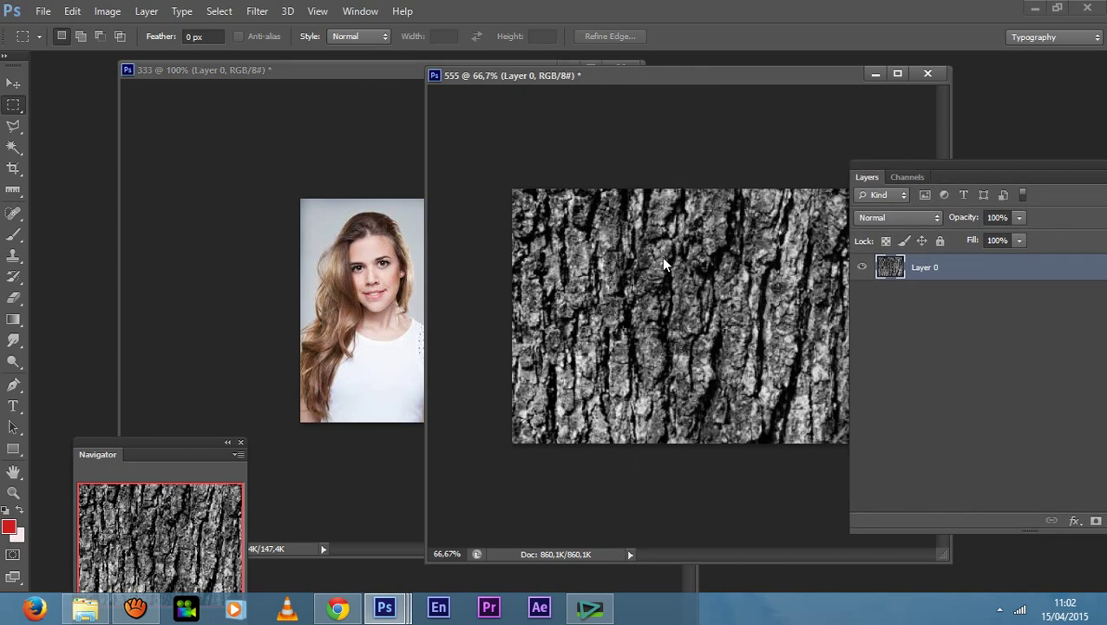
Step: Copy a rectangular piece of the 555 bark texture onto the 333 portrait and minimize the 555 window
{"action": "left_click_drag", "start_coordinate": [610, 247], "coordinate": [723, 392]}
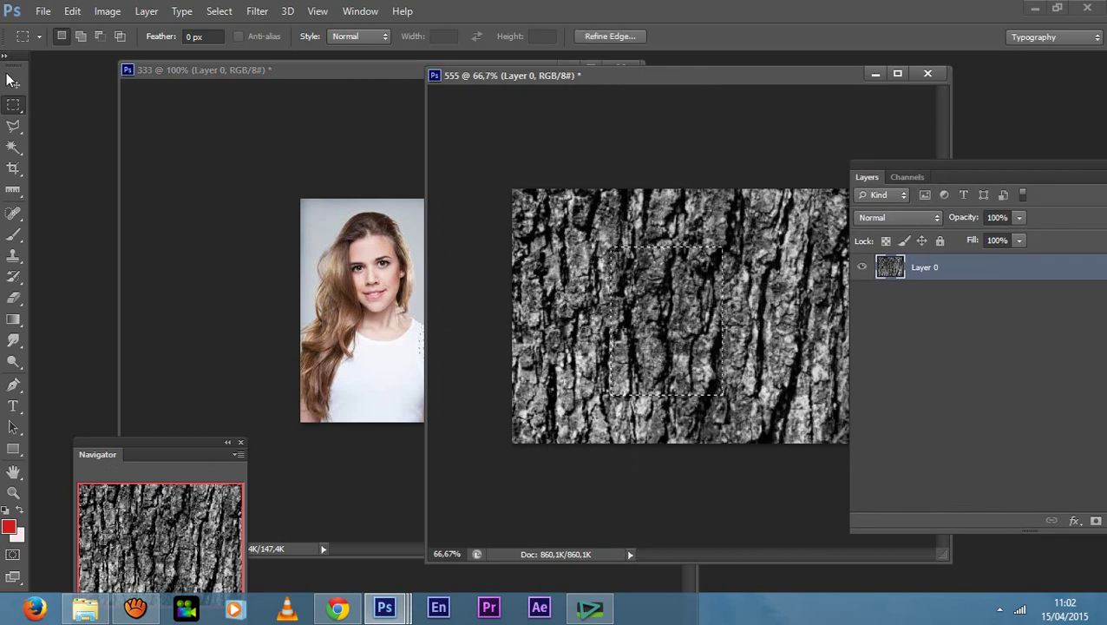
{"action": "left_click", "coordinate": [13, 83]}
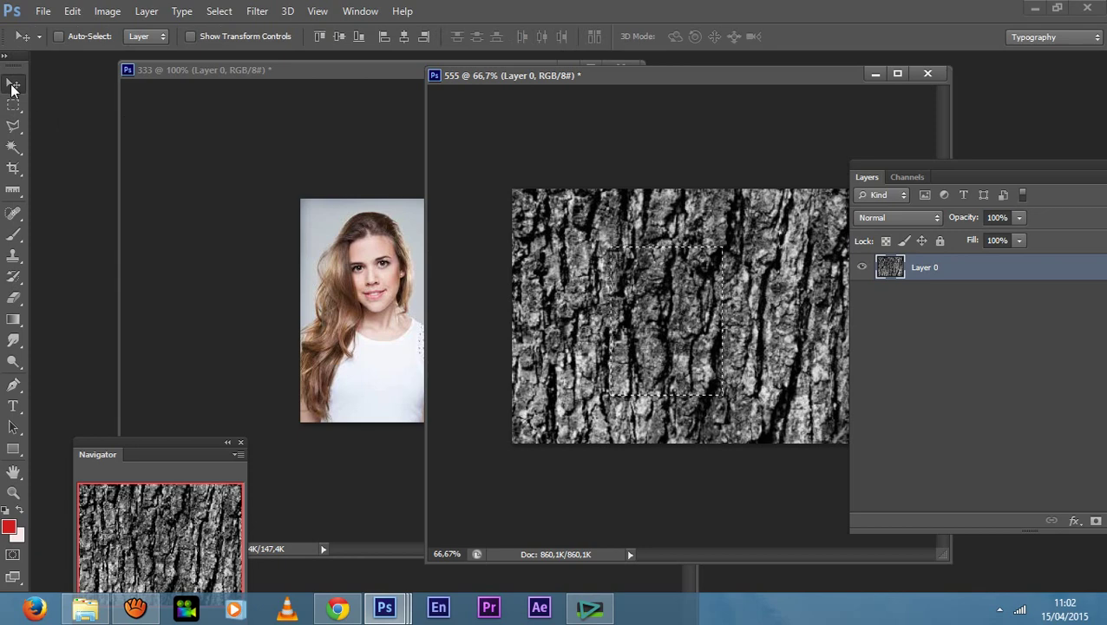
{"action": "left_click_drag", "start_coordinate": [651, 303], "coordinate": [390, 265]}
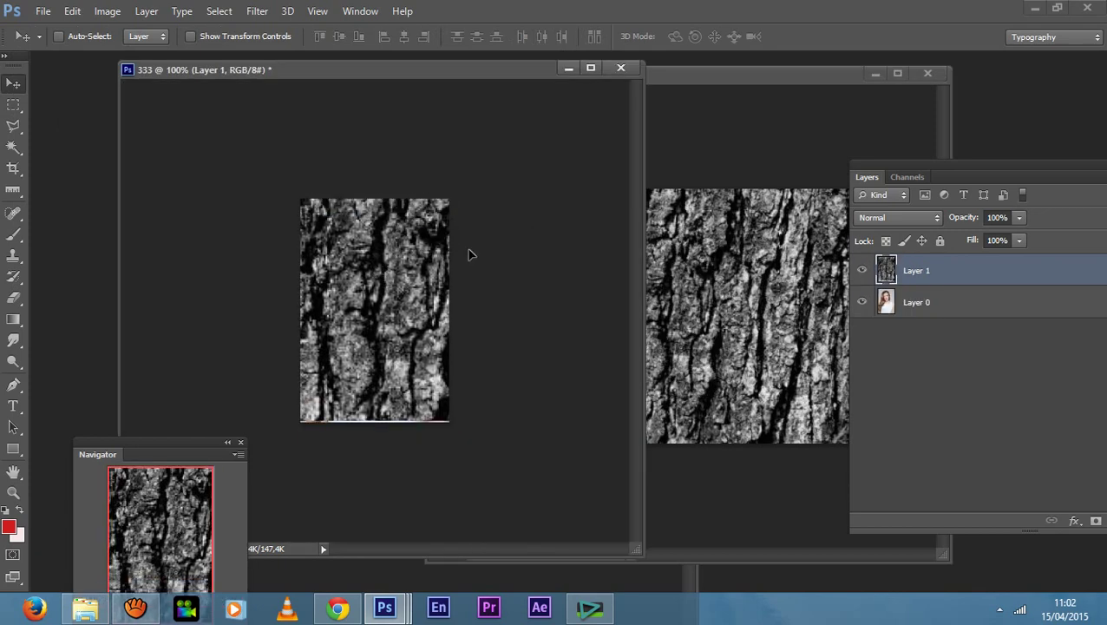
{"action": "left_click", "coordinate": [874, 74]}
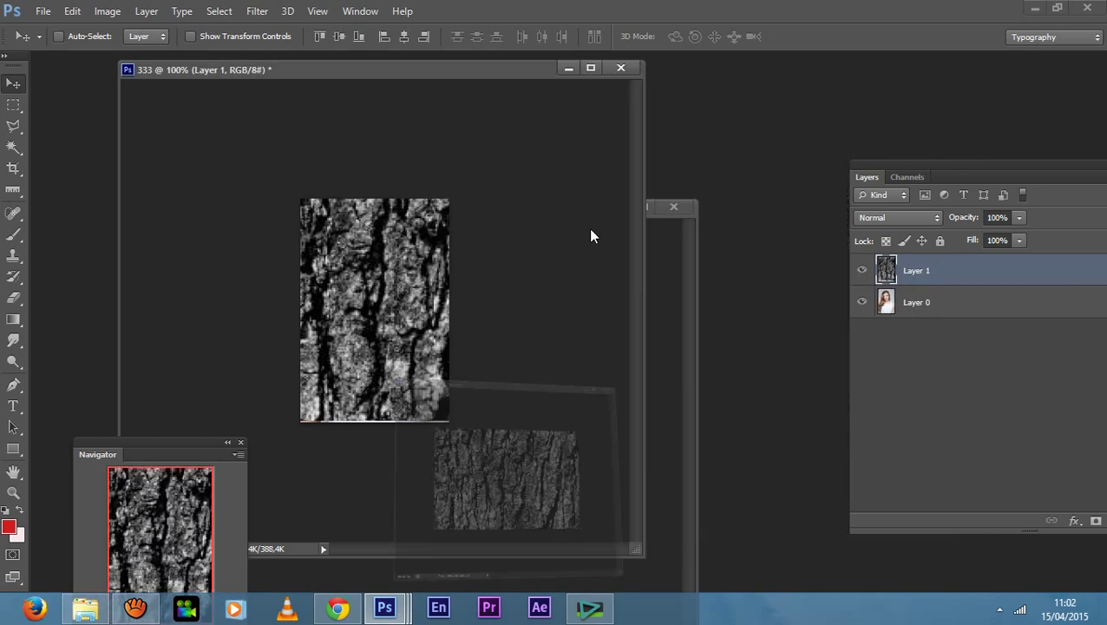
Step: Scale the bark on Layer 1 to about 57% and position it over the woman's face and neck
{"action": "left_click", "coordinate": [934, 304]}
{"action": "left_click", "coordinate": [940, 284]}
{"action": "left_click", "coordinate": [939, 305]}
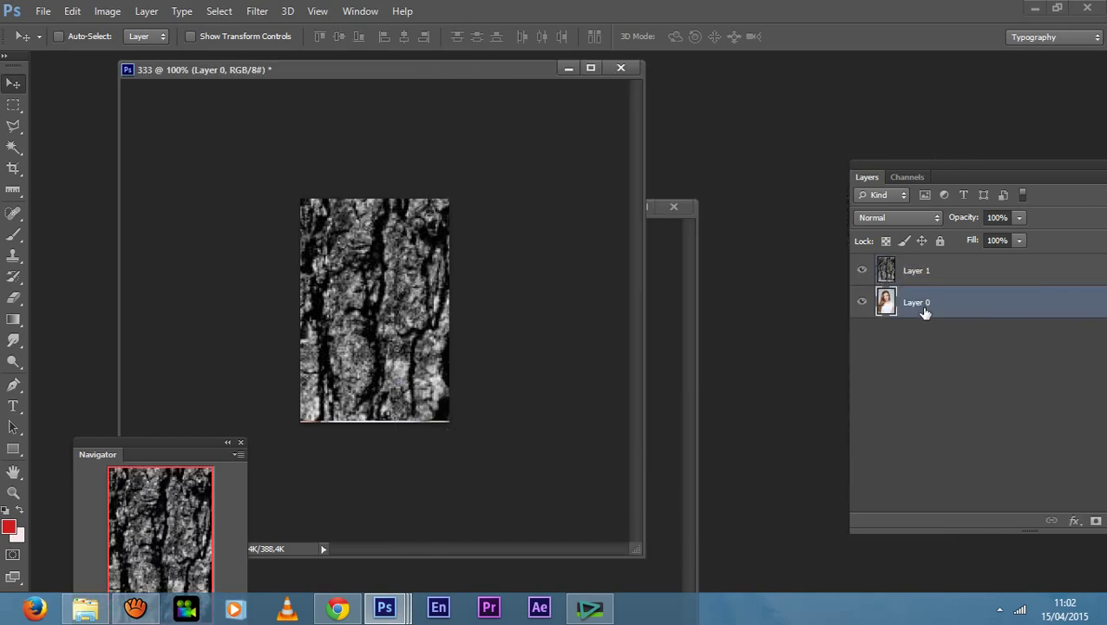
{"action": "left_click", "coordinate": [925, 279]}
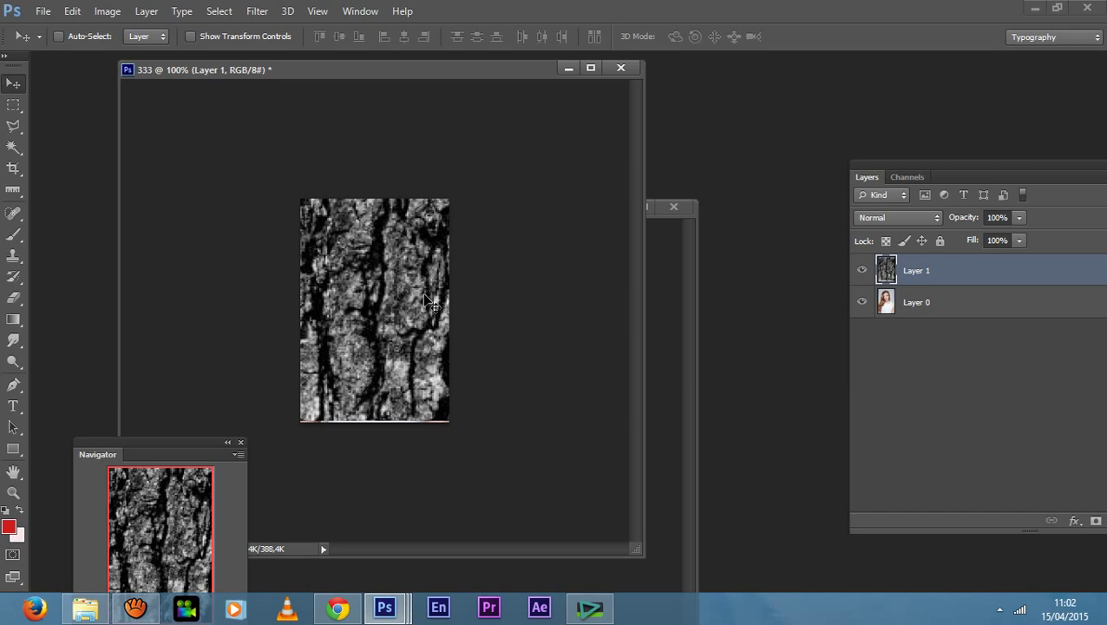
{"action": "key", "text": "ctrl+t"}
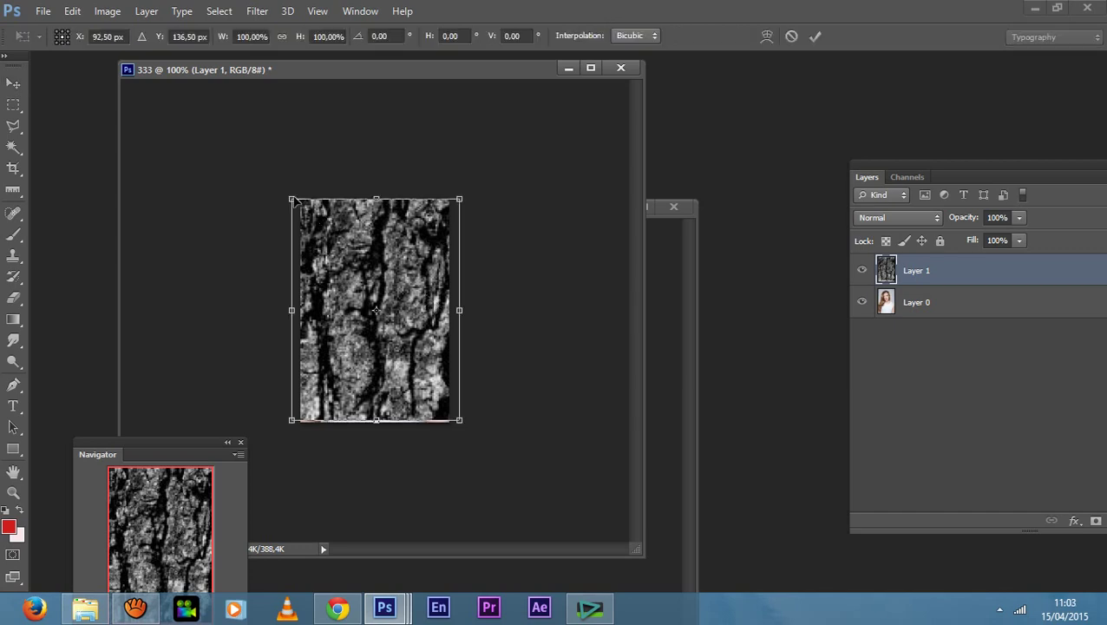
{"action": "left_click_drag", "start_coordinate": [303, 204], "coordinate": [395, 293]}
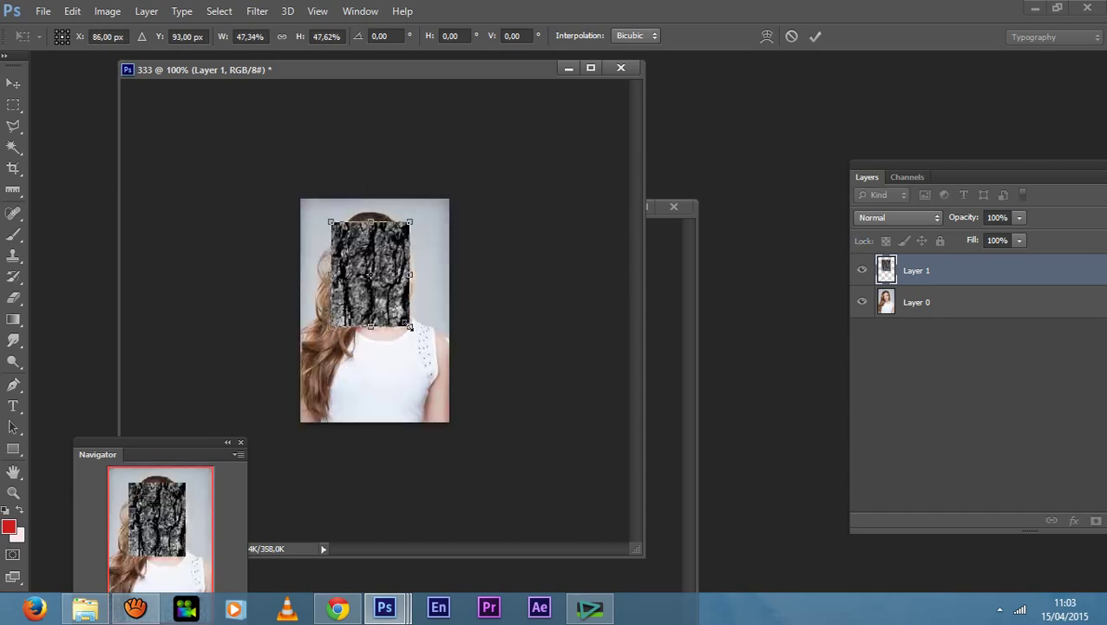
{"action": "left_click_drag", "start_coordinate": [422, 337], "coordinate": [430, 347]}
{"action": "left_click_drag", "start_coordinate": [384, 303], "coordinate": [380, 297]}
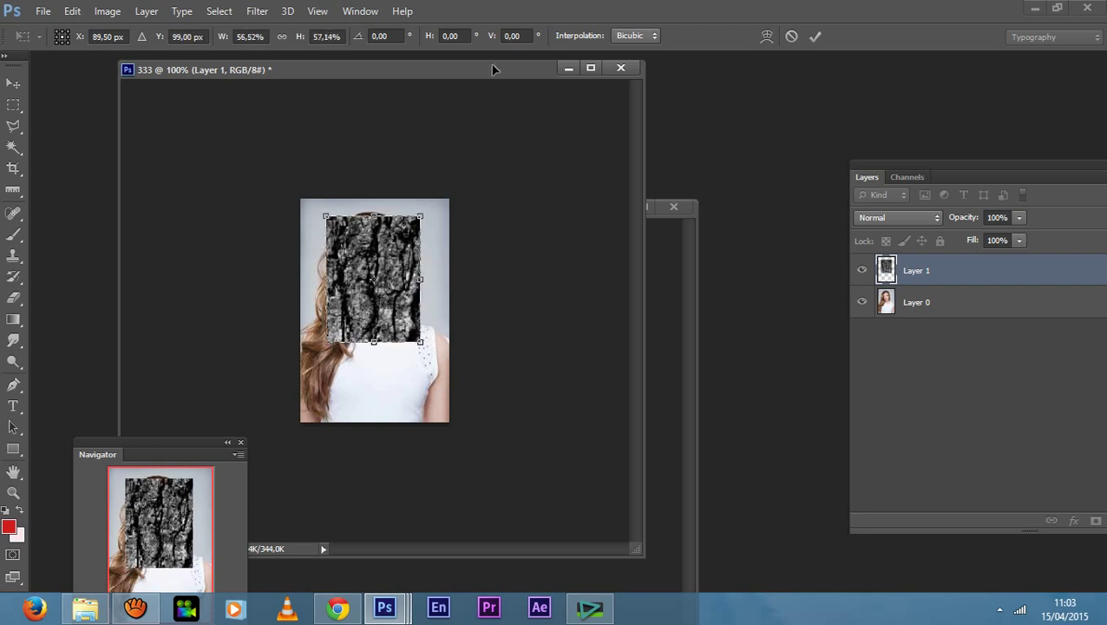
Step: Place the Navigator beside the 333 portrait and switch to the Eraser, applying the bark layer's transformation
{"action": "left_click", "coordinate": [368, 12]}
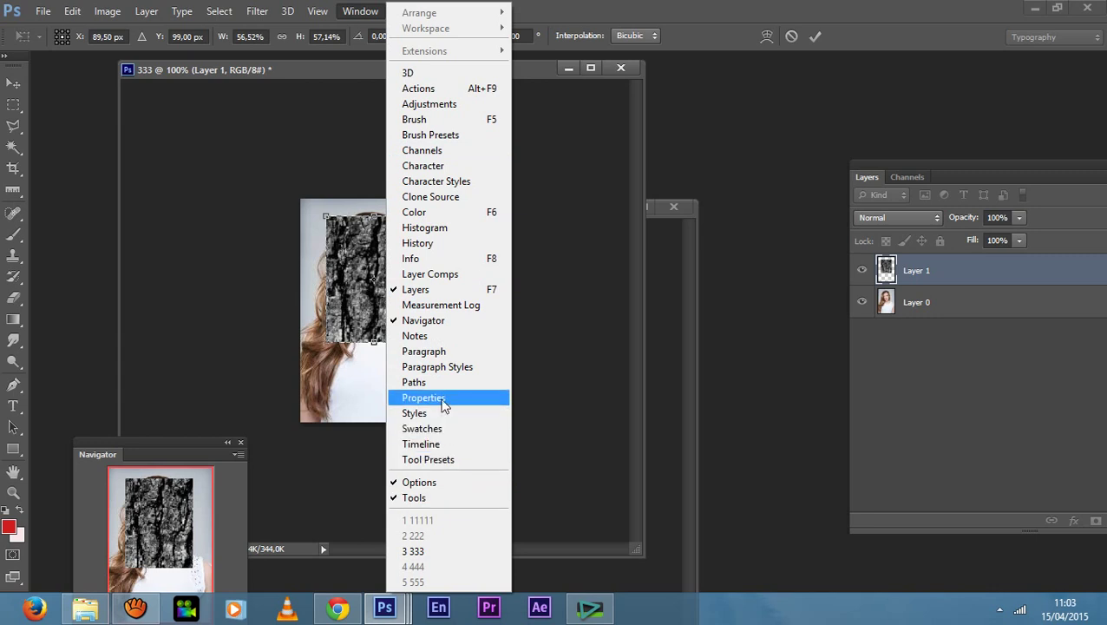
{"action": "left_click", "coordinate": [425, 321]}
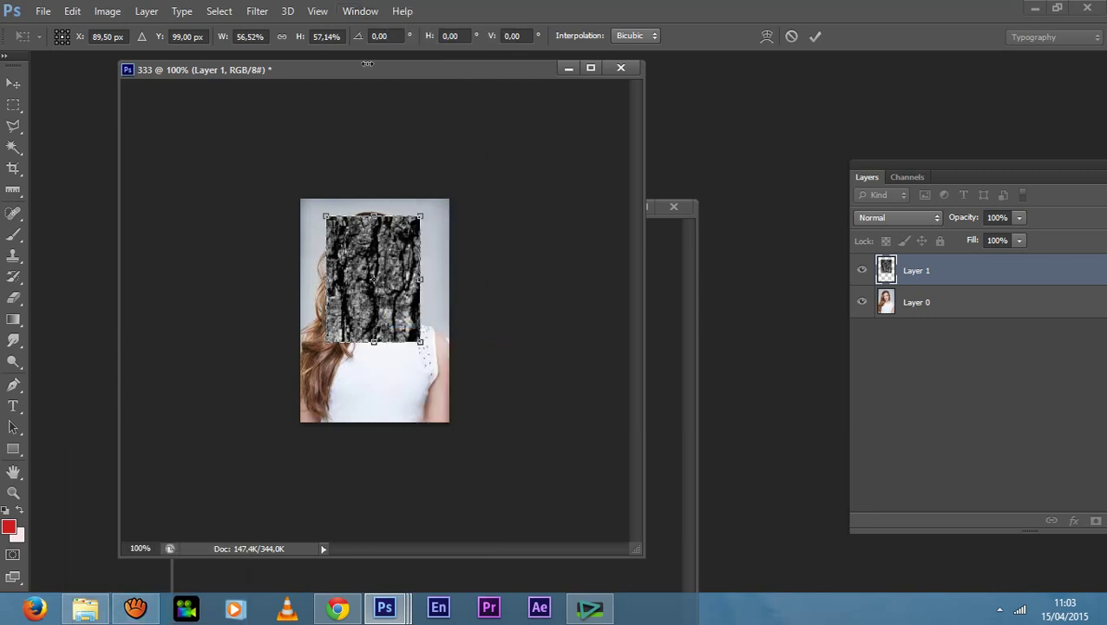
{"action": "left_click", "coordinate": [361, 11]}
{"action": "left_click", "coordinate": [424, 320]}
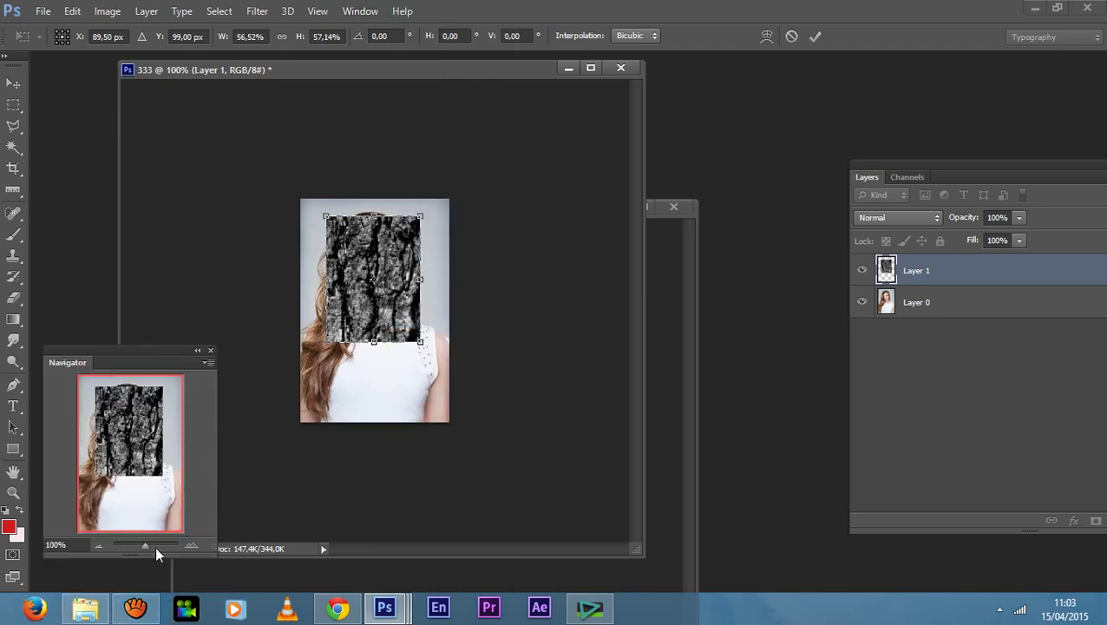
{"action": "left_click_drag", "start_coordinate": [145, 545], "coordinate": [150, 545]}
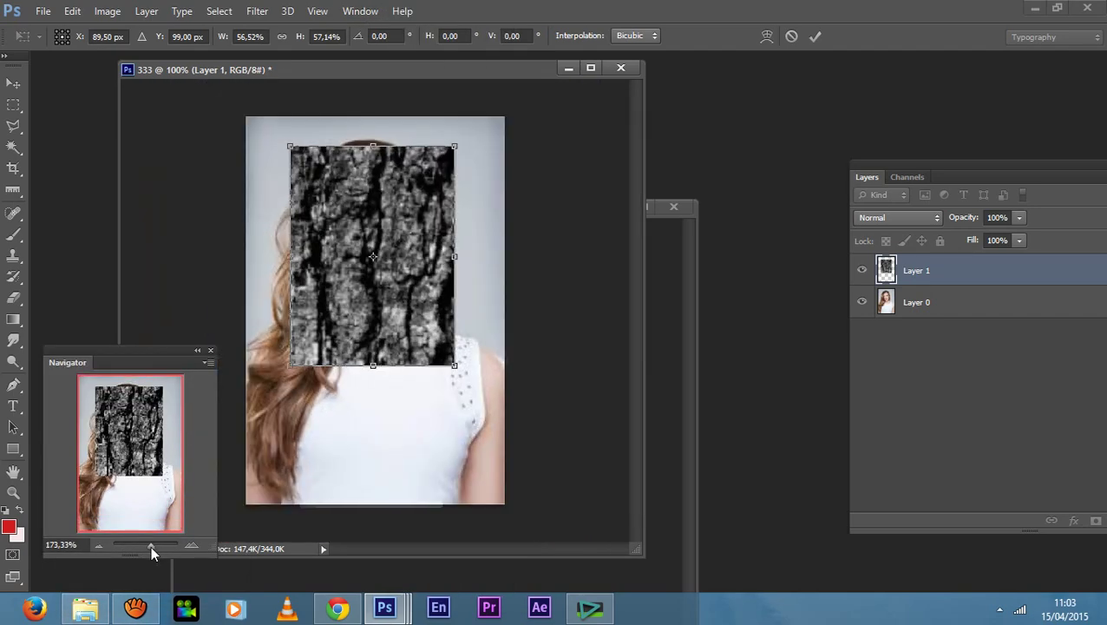
{"action": "left_click_drag", "start_coordinate": [144, 360], "coordinate": [545, 285]}
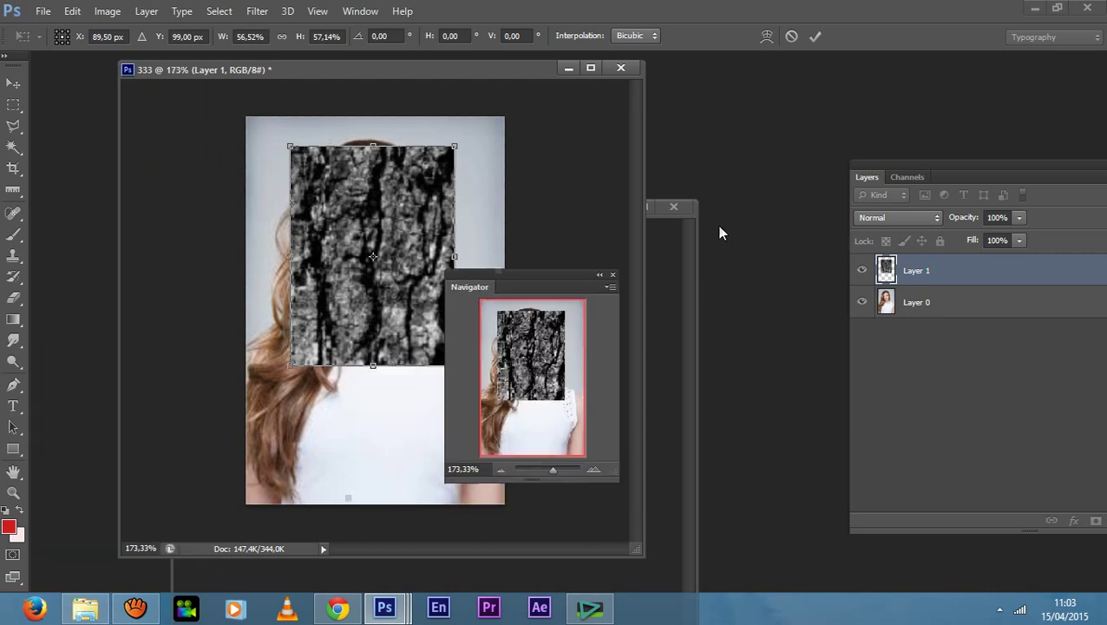
{"action": "left_click_drag", "start_coordinate": [719, 233], "coordinate": [821, 186]}
{"action": "left_click", "coordinate": [19, 297]}
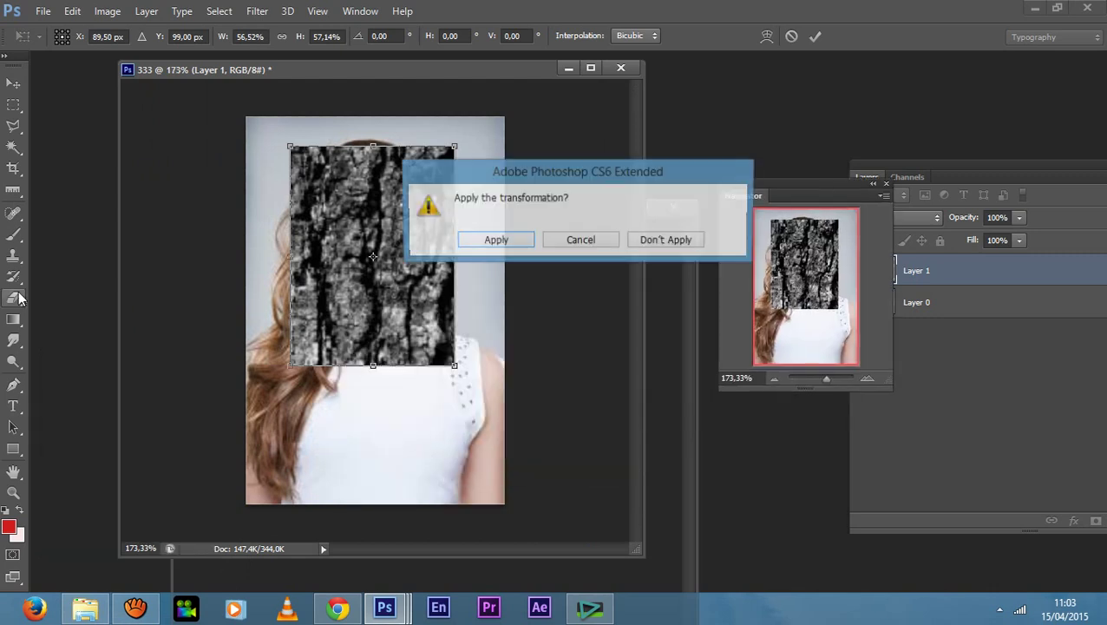
{"action": "left_click", "coordinate": [520, 241]}
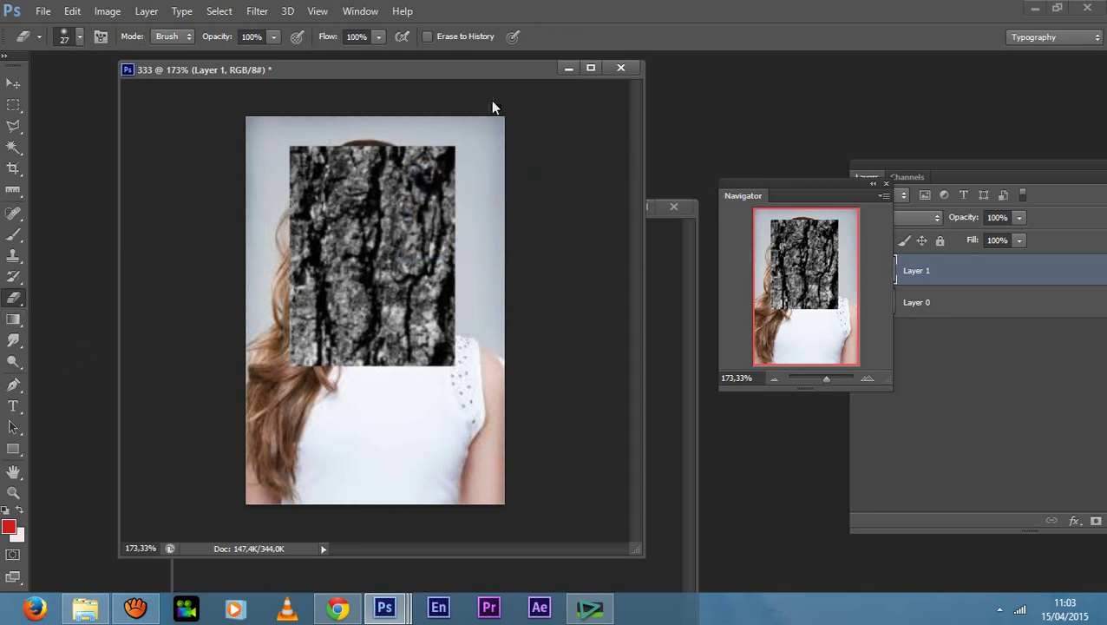
Step: Erase the bark outside the woman's face with the size 27 eraser and nudge the remaining patch slightly over the face
{"action": "mouse_move", "coordinate": [323, 154]}
{"action": "left_mouse_down"}
{"action": "mouse_move", "coordinate": [292, 152]}
{"action": "mouse_move", "coordinate": [275, 234]}
{"action": "mouse_move", "coordinate": [309, 356]}
{"action": "mouse_move", "coordinate": [300, 184]}
{"action": "mouse_move", "coordinate": [296, 304]}
{"action": "mouse_move", "coordinate": [306, 191]}
{"action": "mouse_move", "coordinate": [344, 139]}
{"action": "mouse_move", "coordinate": [441, 147]}
{"action": "mouse_move", "coordinate": [471, 254]}
{"action": "mouse_move", "coordinate": [448, 134]}
{"action": "mouse_move", "coordinate": [446, 277]}
{"action": "mouse_move", "coordinate": [424, 391]}
{"action": "mouse_move", "coordinate": [452, 325]}
{"action": "mouse_move", "coordinate": [434, 382]}
{"action": "left_mouse_up"}
{"action": "mouse_move", "coordinate": [330, 375]}
{"action": "left_mouse_down"}
{"action": "mouse_move", "coordinate": [311, 346]}
{"action": "mouse_move", "coordinate": [342, 367]}
{"action": "mouse_move", "coordinate": [444, 363]}
{"action": "left_mouse_up"}
{"action": "mouse_move", "coordinate": [425, 128]}
{"action": "left_mouse_down"}
{"action": "mouse_move", "coordinate": [401, 162]}
{"action": "mouse_move", "coordinate": [468, 229]}
{"action": "mouse_move", "coordinate": [434, 183]}
{"action": "mouse_move", "coordinate": [369, 145]}
{"action": "mouse_move", "coordinate": [337, 160]}
{"action": "mouse_move", "coordinate": [300, 199]}
{"action": "mouse_move", "coordinate": [333, 145]}
{"action": "mouse_move", "coordinate": [377, 151]}
{"action": "mouse_move", "coordinate": [371, 168]}
{"action": "mouse_move", "coordinate": [329, 185]}
{"action": "mouse_move", "coordinate": [353, 132]}
{"action": "left_mouse_up"}
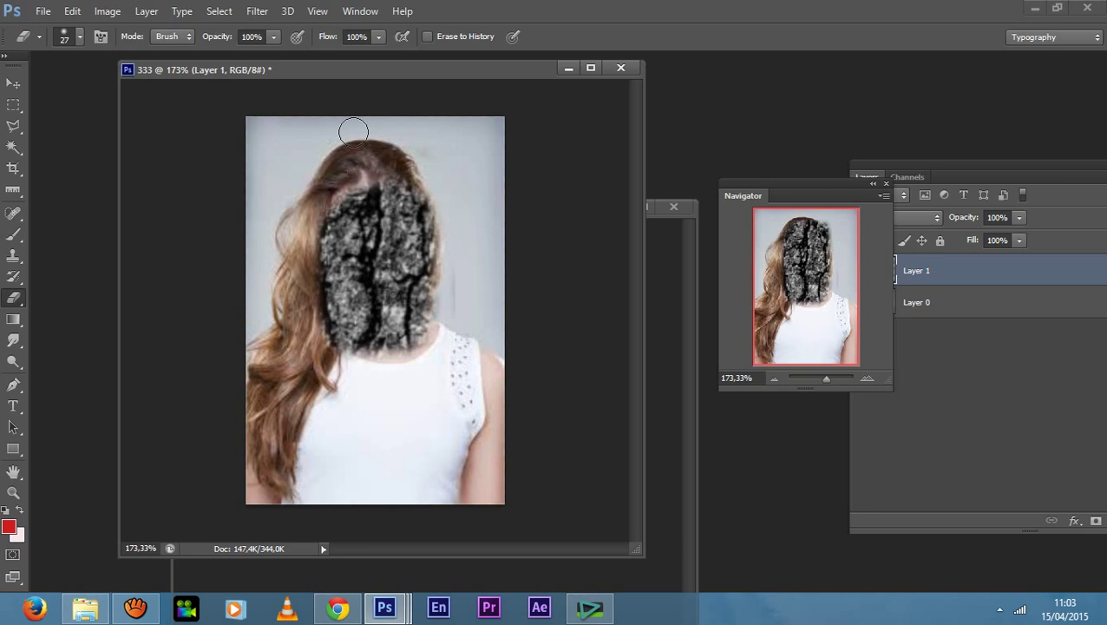
{"action": "mouse_move", "coordinate": [299, 226]}
{"action": "left_mouse_down"}
{"action": "mouse_move", "coordinate": [322, 310]}
{"action": "mouse_move", "coordinate": [321, 343]}
{"action": "left_mouse_up"}
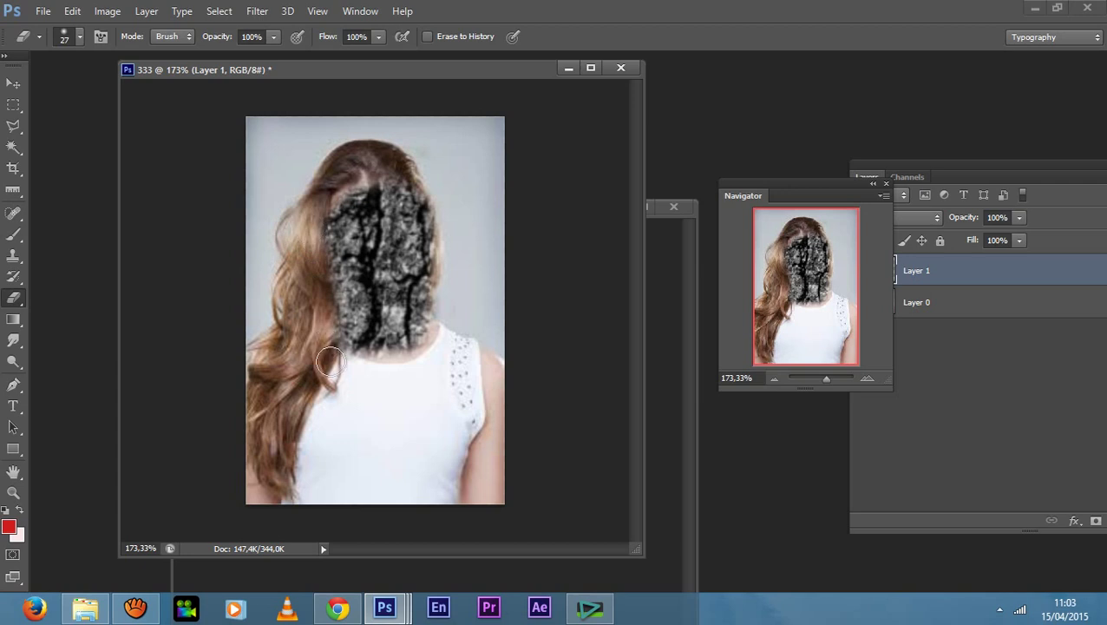
{"action": "mouse_move", "coordinate": [452, 235]}
{"action": "left_mouse_down"}
{"action": "mouse_move", "coordinate": [457, 209]}
{"action": "mouse_move", "coordinate": [425, 174]}
{"action": "mouse_move", "coordinate": [444, 238]}
{"action": "mouse_move", "coordinate": [430, 203]}
{"action": "left_mouse_up"}
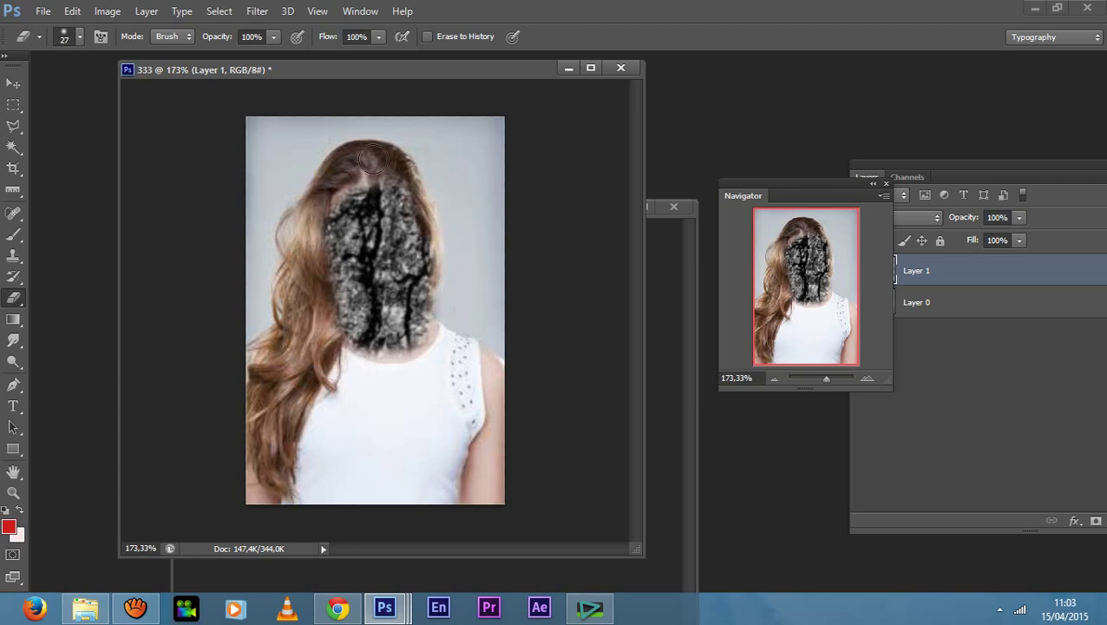
{"action": "left_click_drag", "start_coordinate": [322, 182], "coordinate": [319, 348]}
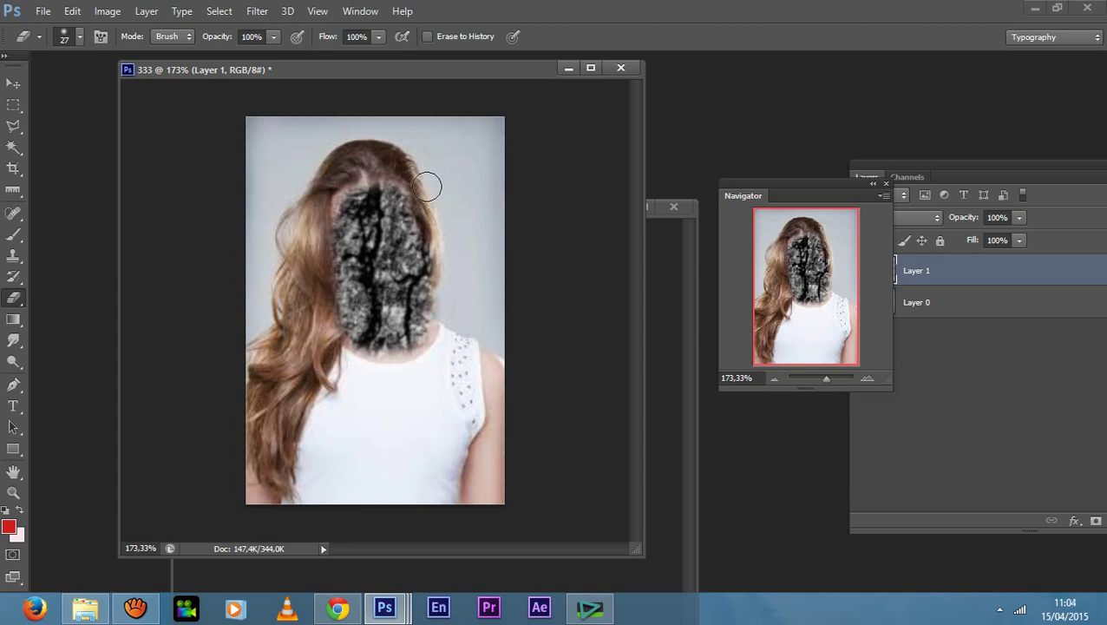
{"action": "key", "text": "v"}
{"action": "left_click_drag", "start_coordinate": [404, 251], "coordinate": [403, 245]}
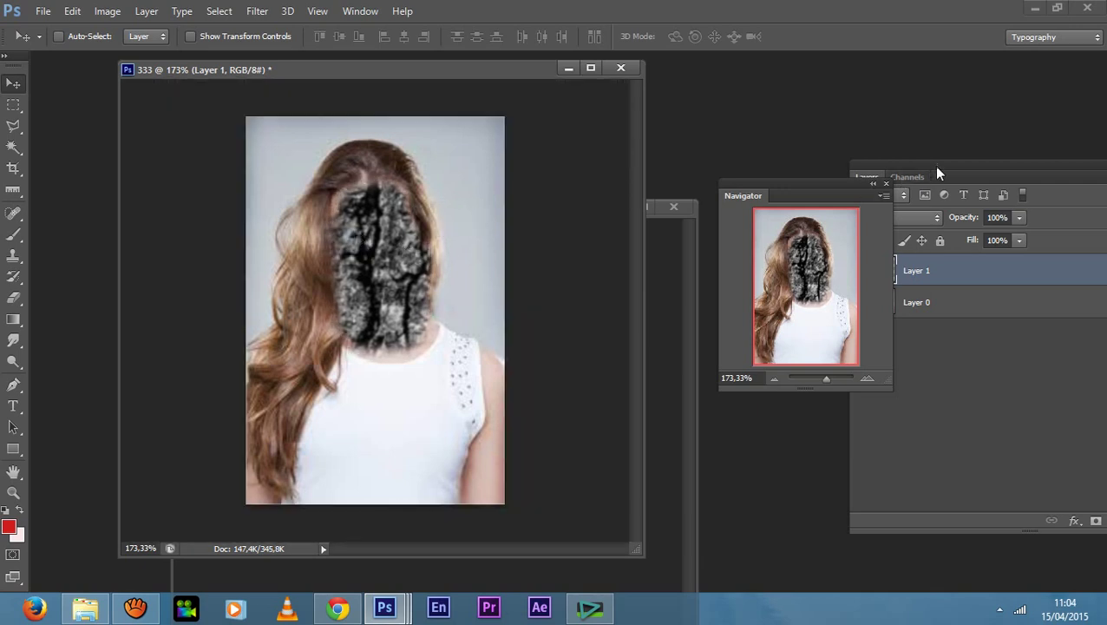
Step: Lower the opacity of Layer 1's bark texture to 57% and nudge it slightly to fit the woman's face
{"action": "left_click_drag", "start_coordinate": [937, 173], "coordinate": [864, 144]}
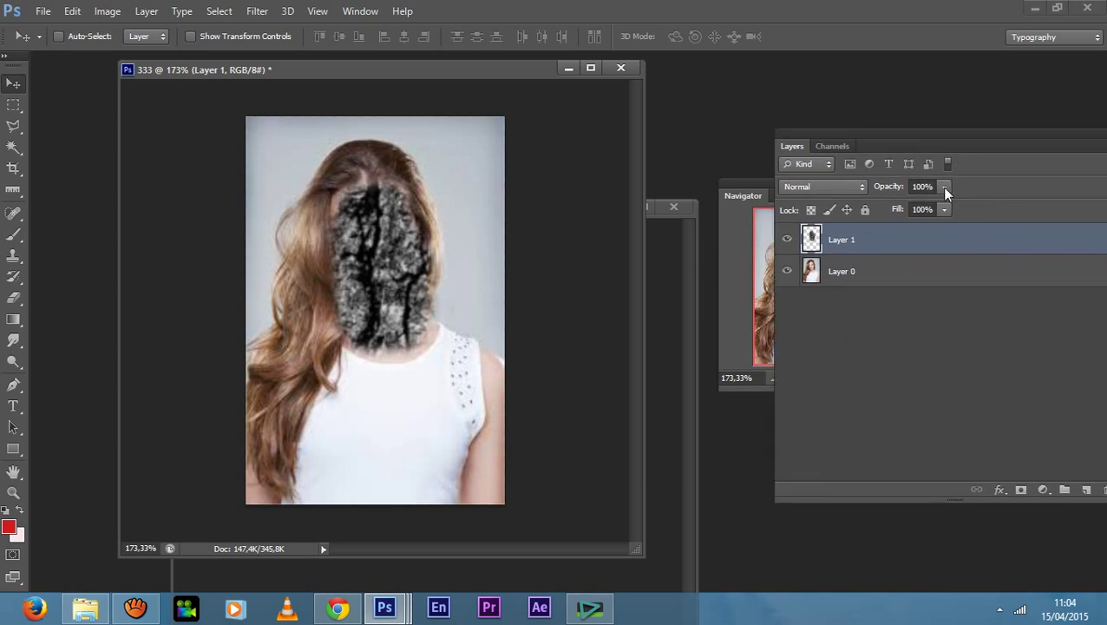
{"action": "left_click", "coordinate": [944, 187]}
{"action": "left_click_drag", "start_coordinate": [911, 212], "coordinate": [909, 212]}
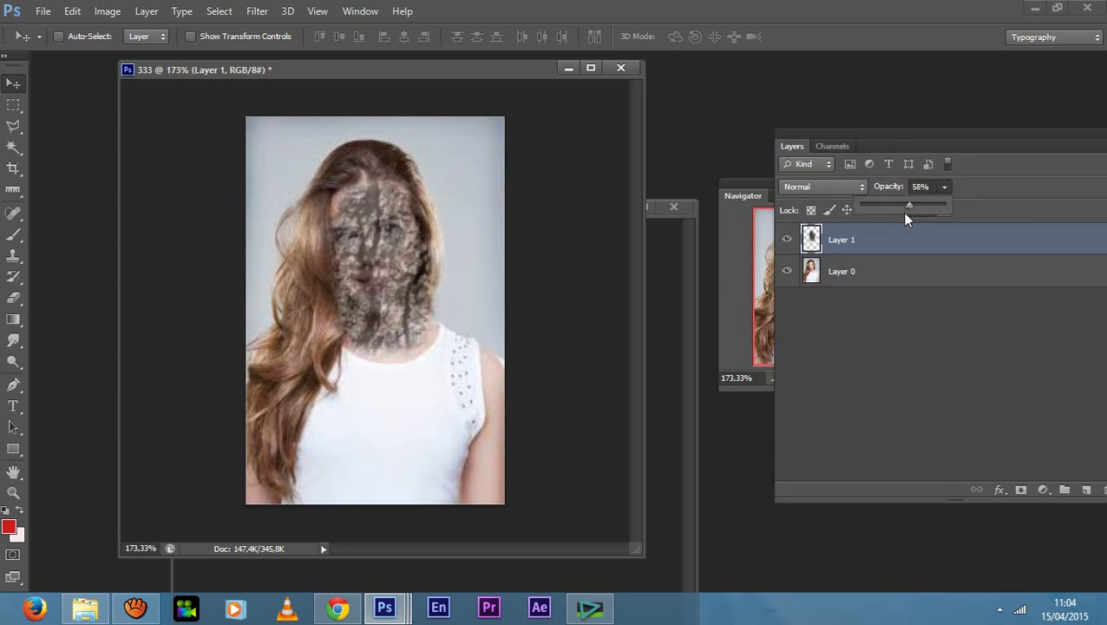
{"action": "left_click", "coordinate": [386, 224]}
{"action": "left_click_drag", "start_coordinate": [382, 221], "coordinate": [389, 225]}
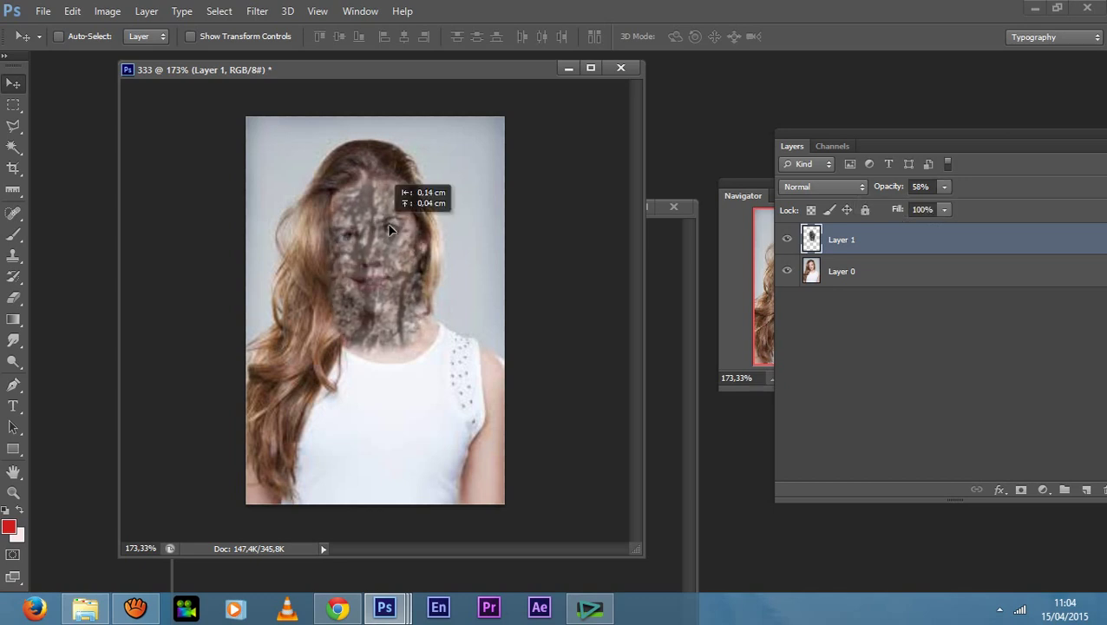
{"action": "left_click", "coordinate": [943, 186]}
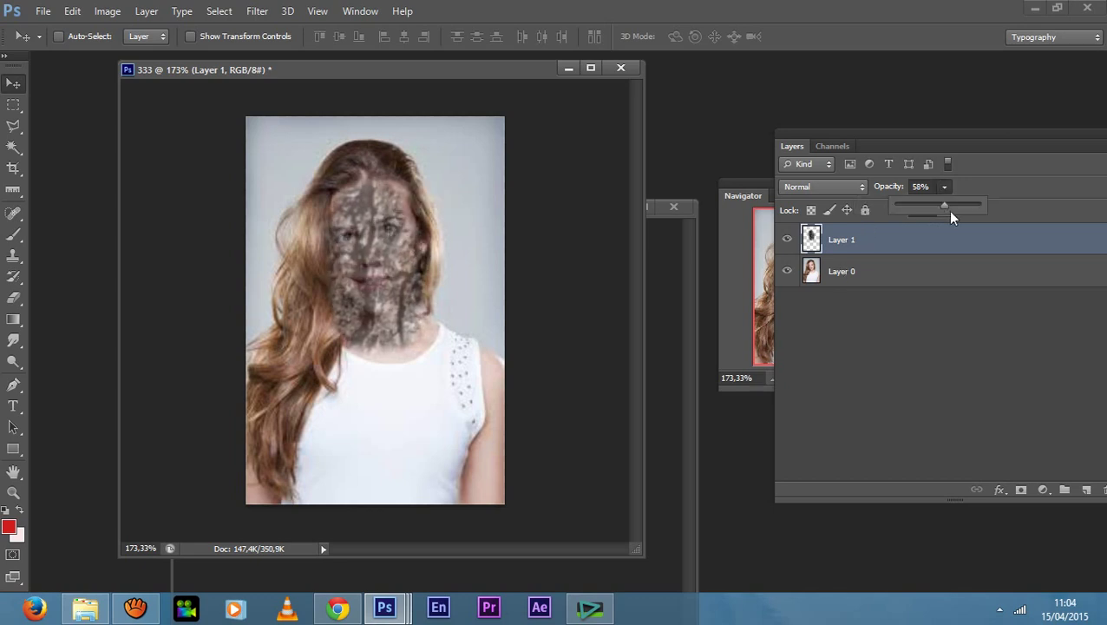
{"action": "left_click_drag", "start_coordinate": [938, 212], "coordinate": [931, 213]}
{"action": "left_click", "coordinate": [752, 185]}
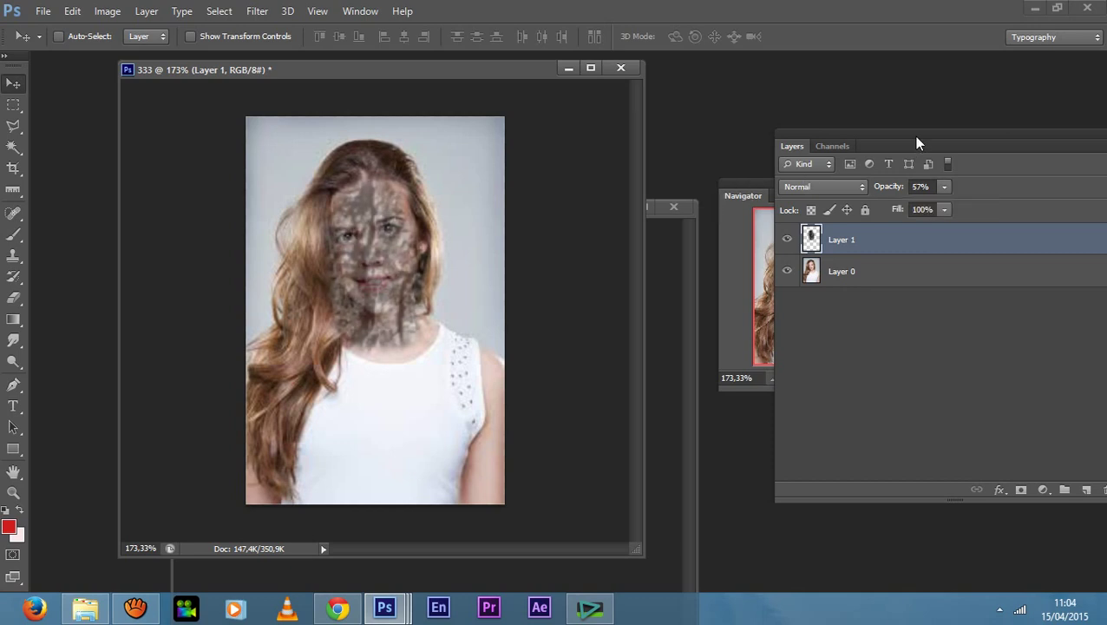
{"action": "left_click_drag", "start_coordinate": [913, 136], "coordinate": [1055, 172]}
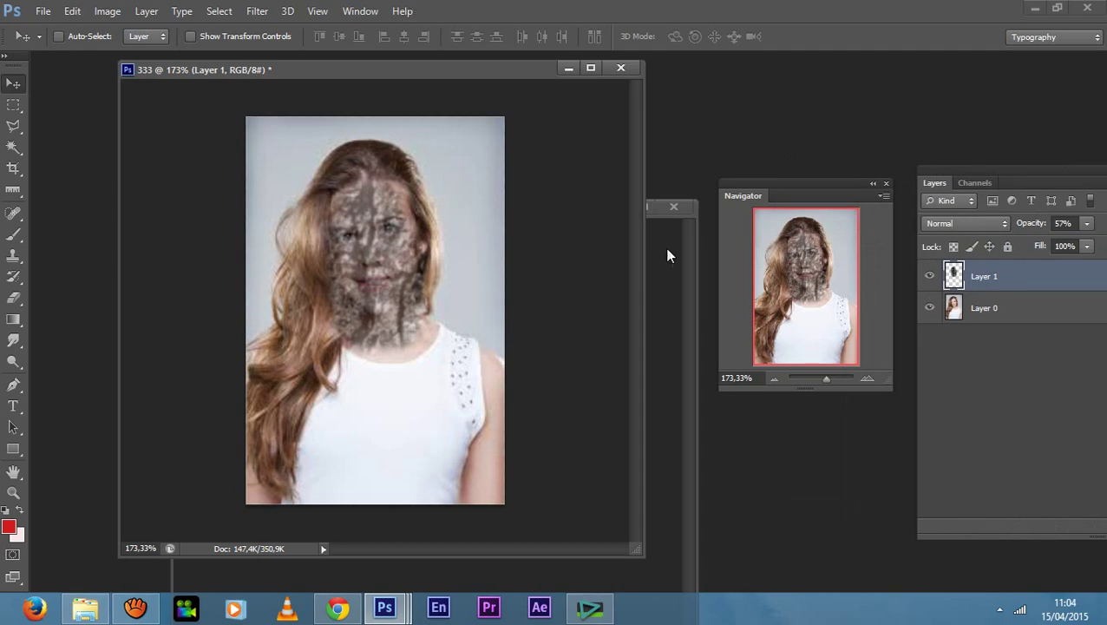
Step: Bring the 444 zombie image forward and make a rectangular selection around the front zombie's face and neck
{"action": "left_click", "coordinate": [668, 255]}
{"action": "left_click_drag", "start_coordinate": [490, 222], "coordinate": [749, 103]}
{"action": "left_click", "coordinate": [13, 104]}
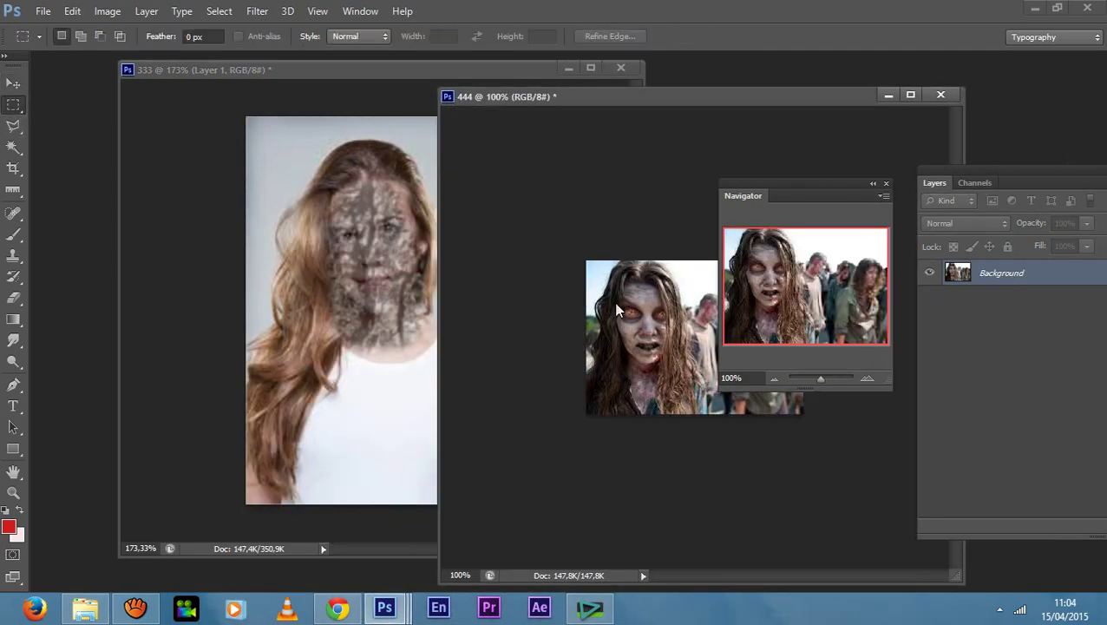
{"action": "left_click_drag", "start_coordinate": [612, 279], "coordinate": [686, 397]}
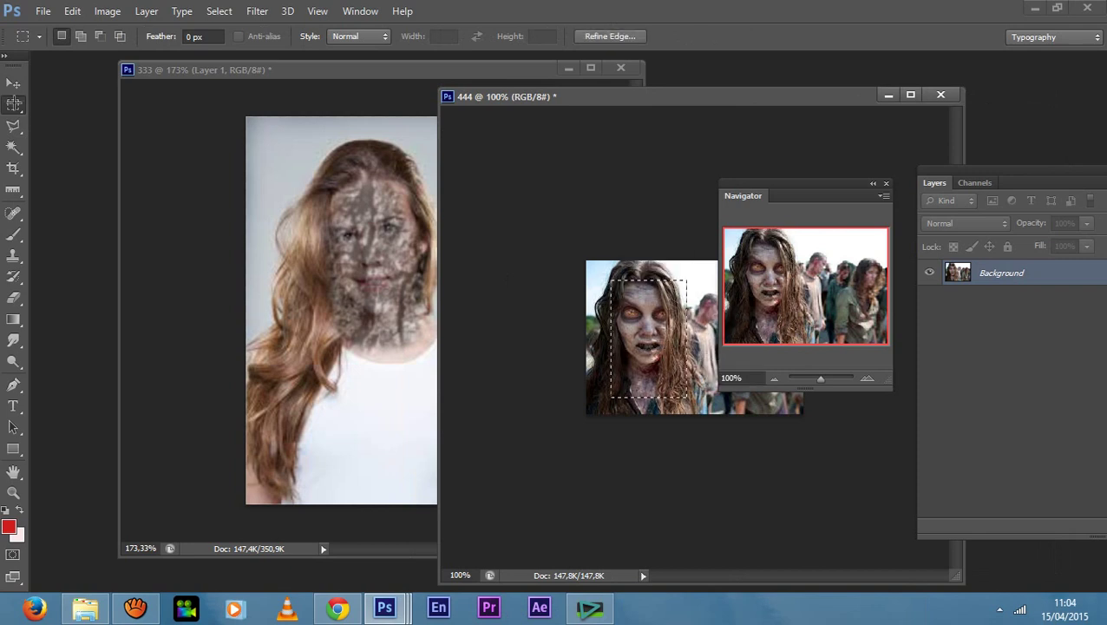
Step: Unlock the 444 image's background layer and copy the selected zombie face onto the woman's face in the 333 portrait
{"action": "key", "text": "v"}
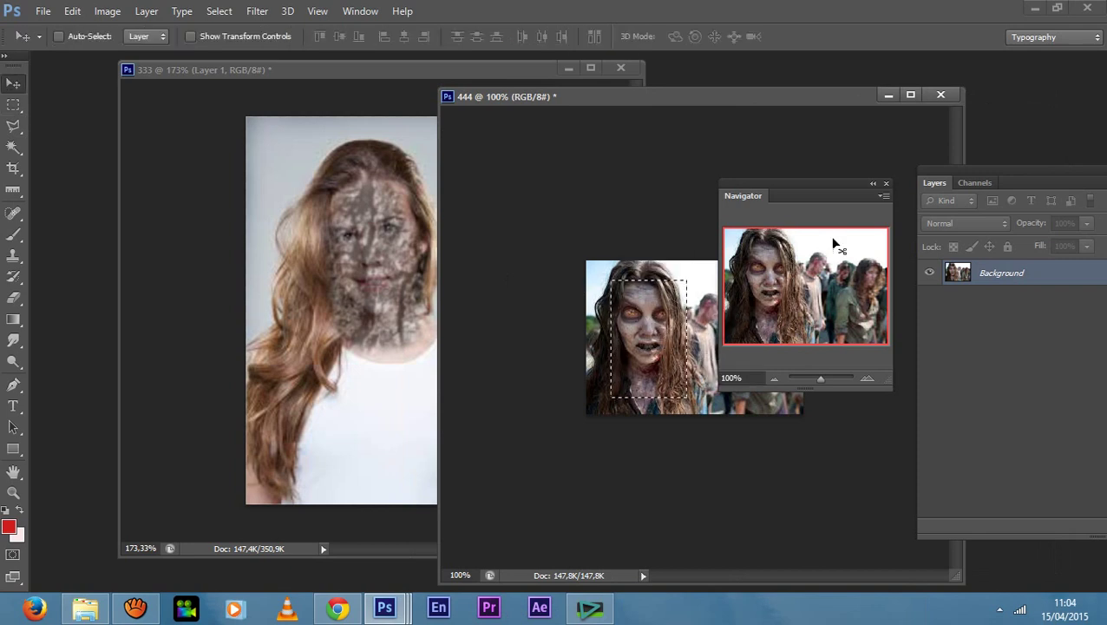
{"action": "left_click_drag", "start_coordinate": [980, 176], "coordinate": [802, 185]}
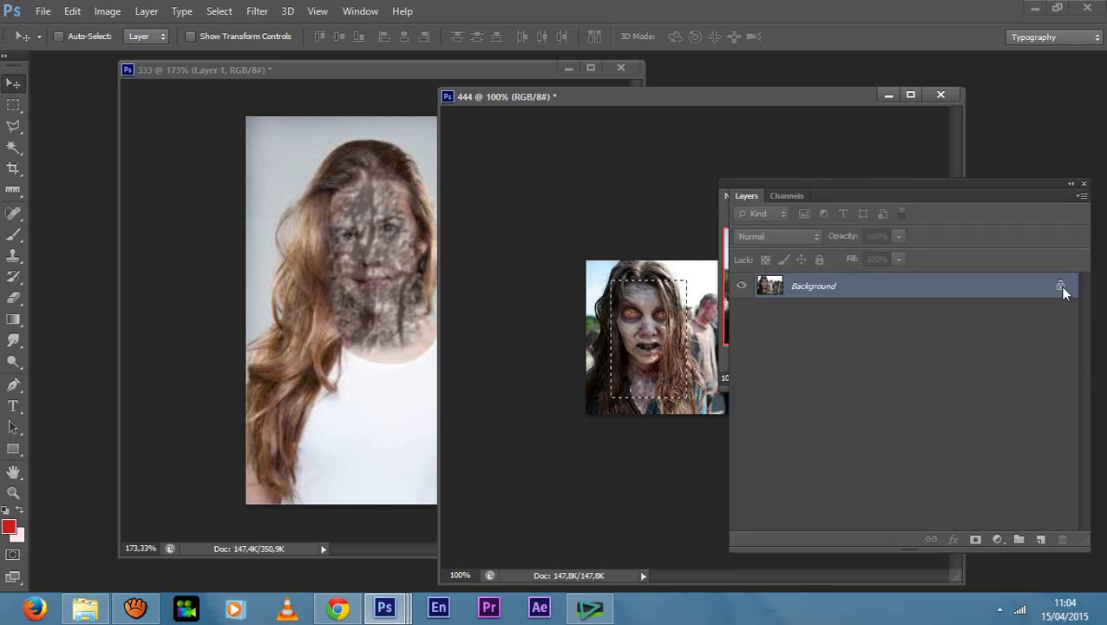
{"action": "left_click_drag", "start_coordinate": [1079, 514], "coordinate": [1062, 539]}
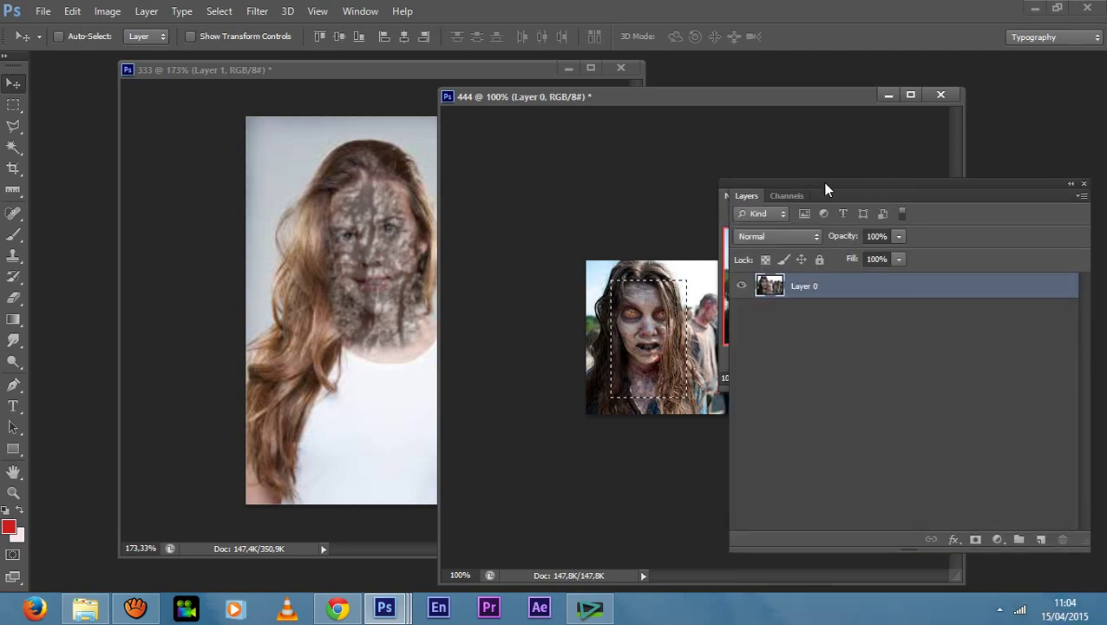
{"action": "left_click_drag", "start_coordinate": [825, 185], "coordinate": [840, 233]}
{"action": "left_click_drag", "start_coordinate": [650, 328], "coordinate": [392, 244]}
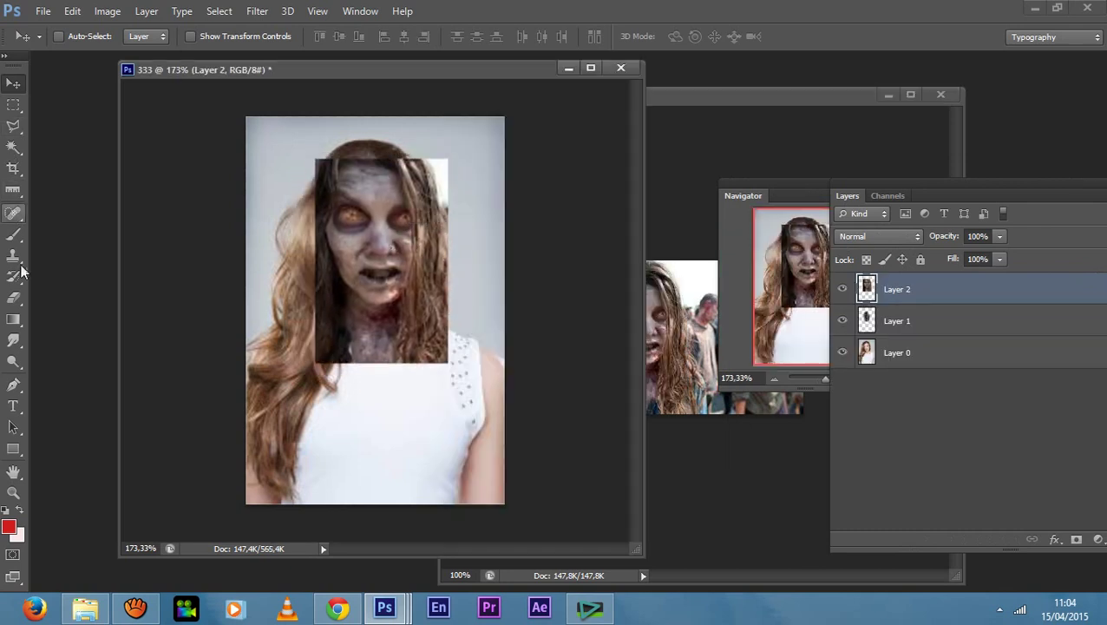
Step: Erase the zombie patch's edges on Layer 2 with the size 27 eraser and set the layer's opacity to 77%
{"action": "left_click", "coordinate": [13, 298]}
{"action": "mouse_move", "coordinate": [338, 165]}
{"action": "left_mouse_down"}
{"action": "mouse_move", "coordinate": [320, 227]}
{"action": "mouse_move", "coordinate": [326, 343]}
{"action": "mouse_move", "coordinate": [392, 367]}
{"action": "mouse_move", "coordinate": [440, 357]}
{"action": "mouse_move", "coordinate": [444, 267]}
{"action": "mouse_move", "coordinate": [425, 137]}
{"action": "mouse_move", "coordinate": [415, 134]}
{"action": "mouse_move", "coordinate": [442, 167]}
{"action": "mouse_move", "coordinate": [341, 141]}
{"action": "mouse_move", "coordinate": [306, 163]}
{"action": "left_mouse_up"}
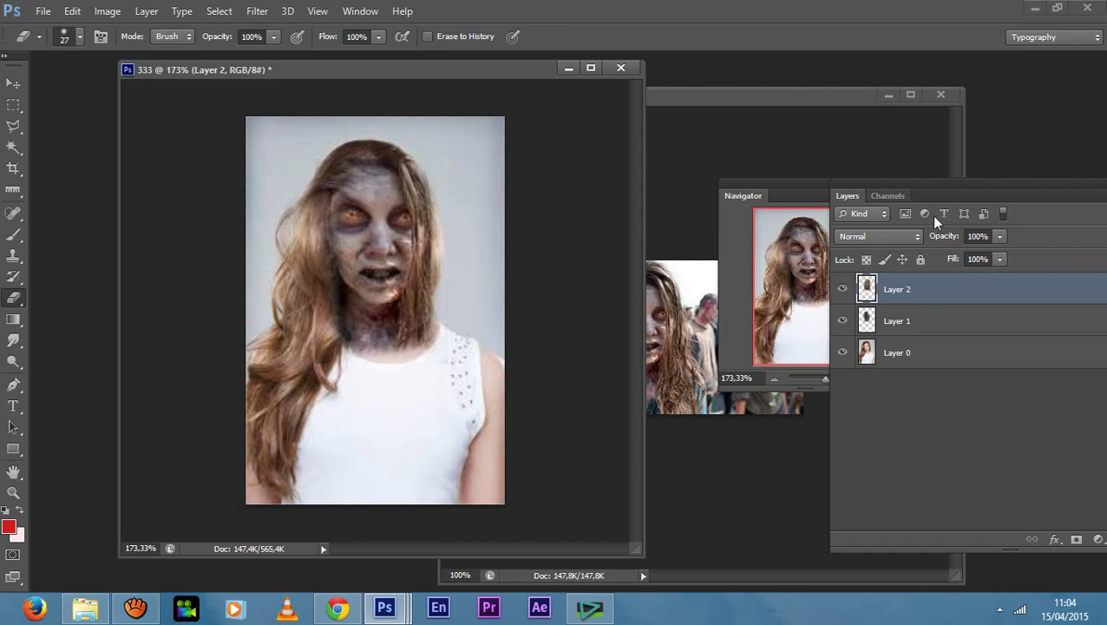
{"action": "left_click", "coordinate": [998, 237]}
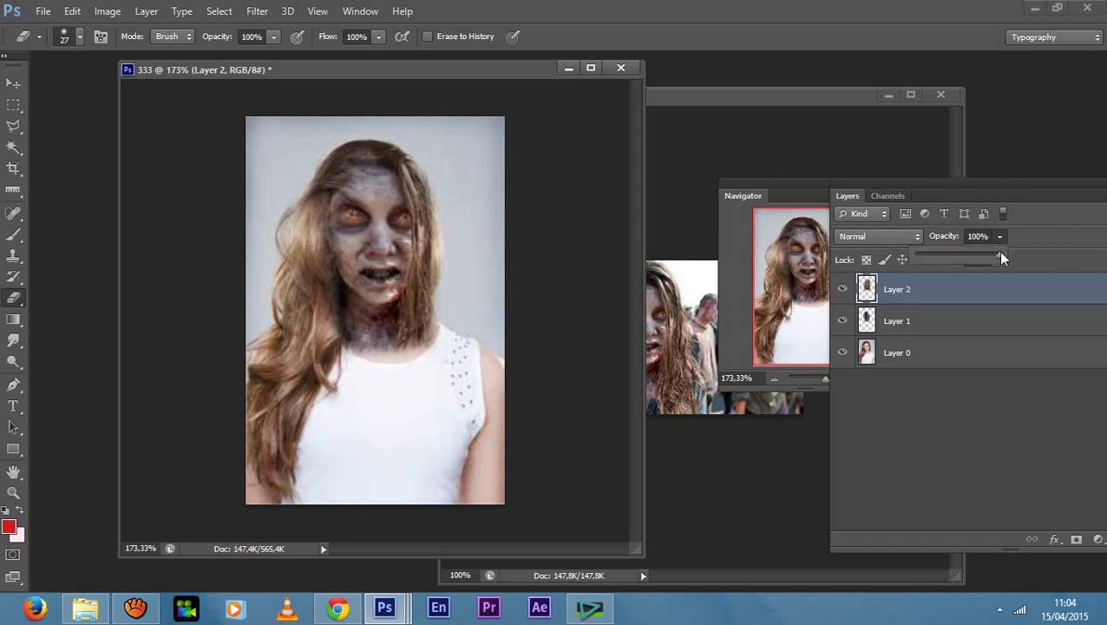
{"action": "left_click_drag", "start_coordinate": [977, 260], "coordinate": [955, 260]}
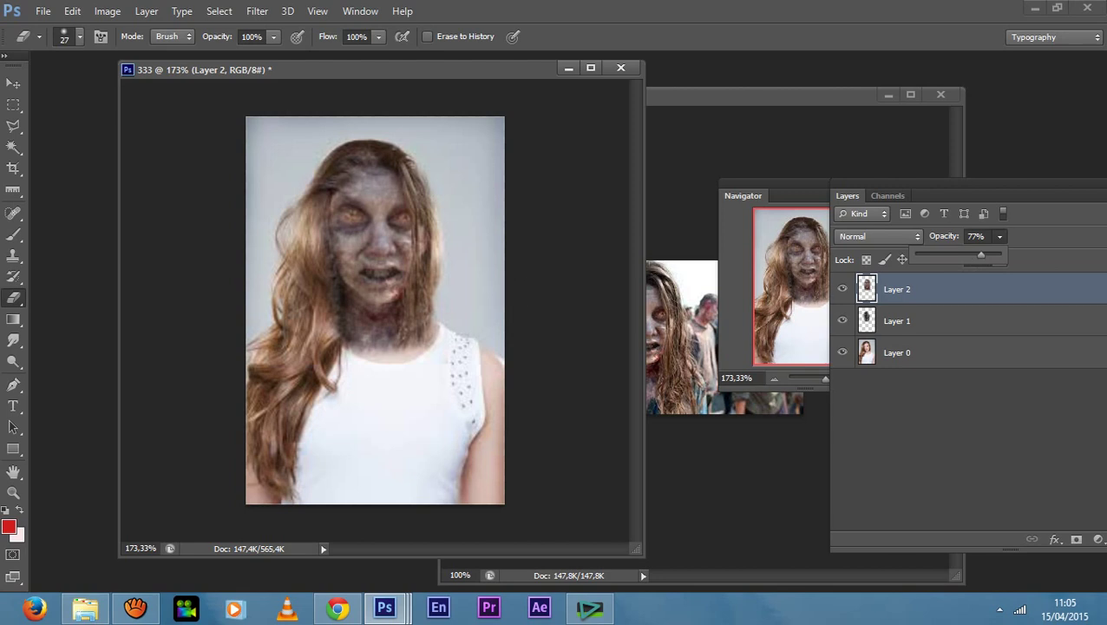
{"action": "key", "text": "v"}
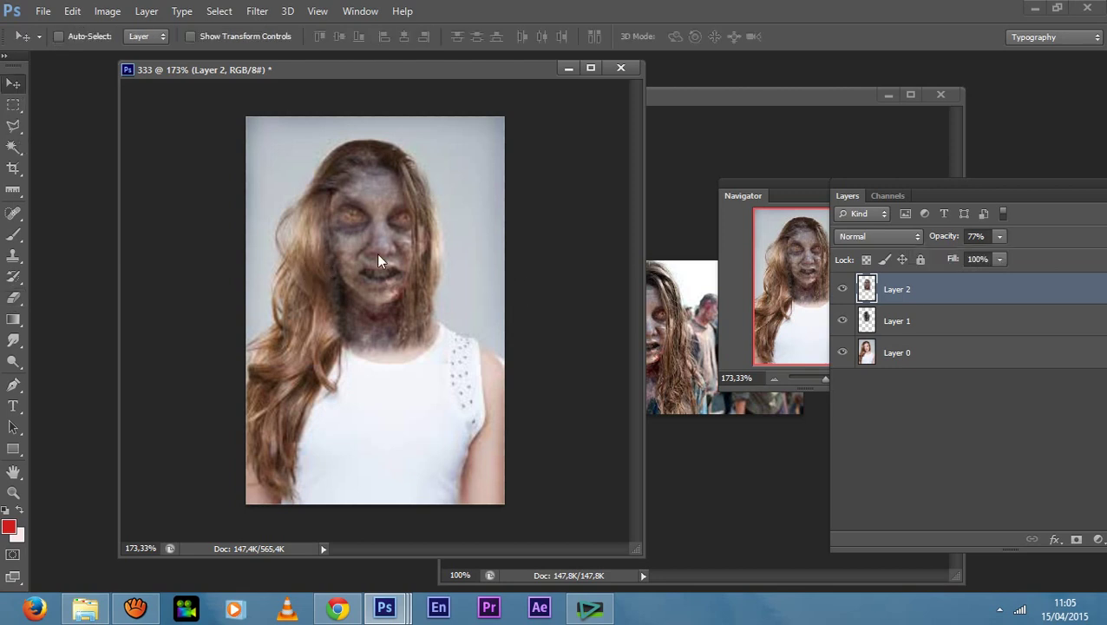
Step: Move Layer 2's zombie face away from the woman's face, hide the Layer 1 bark and move it aside
{"action": "left_click_drag", "start_coordinate": [378, 264], "coordinate": [449, 326]}
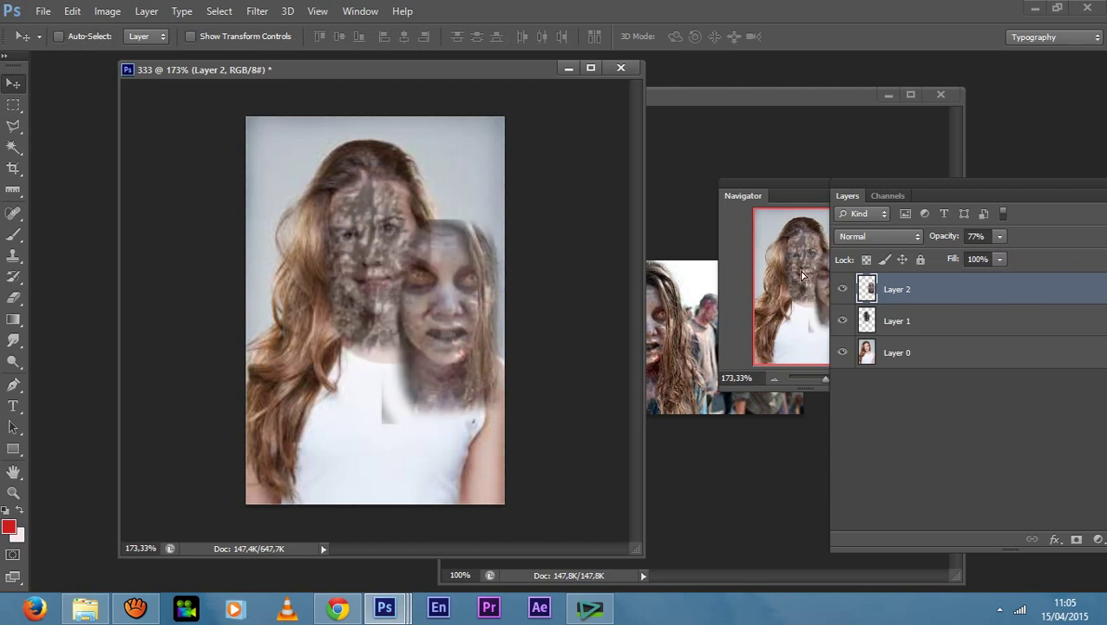
{"action": "left_click_drag", "start_coordinate": [375, 209], "coordinate": [448, 293]}
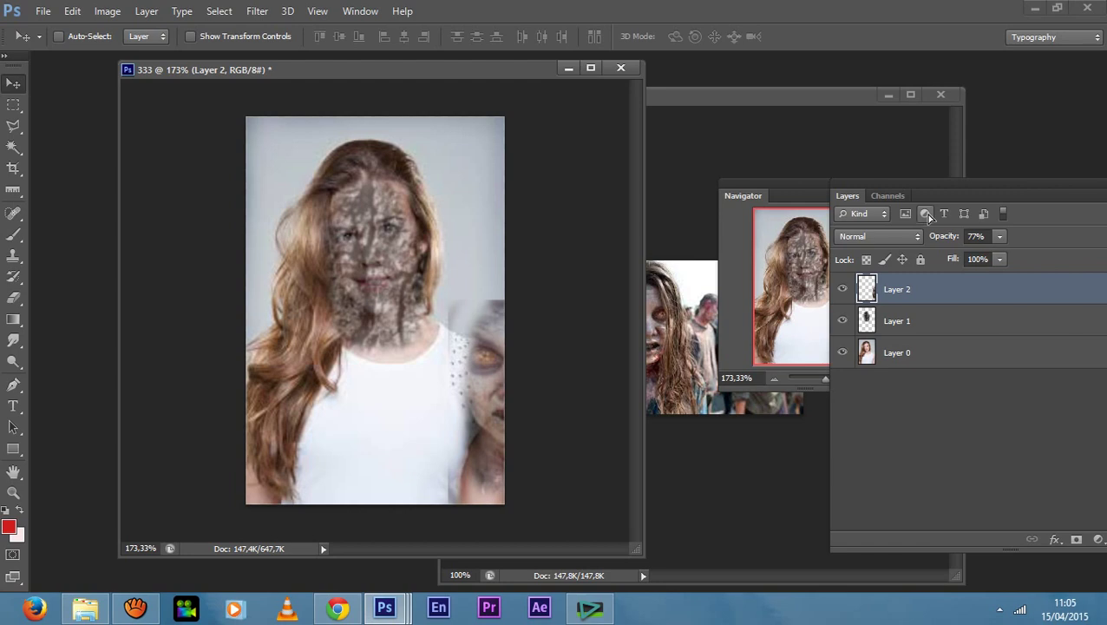
{"action": "left_click", "coordinate": [877, 321]}
{"action": "left_click", "coordinate": [842, 320]}
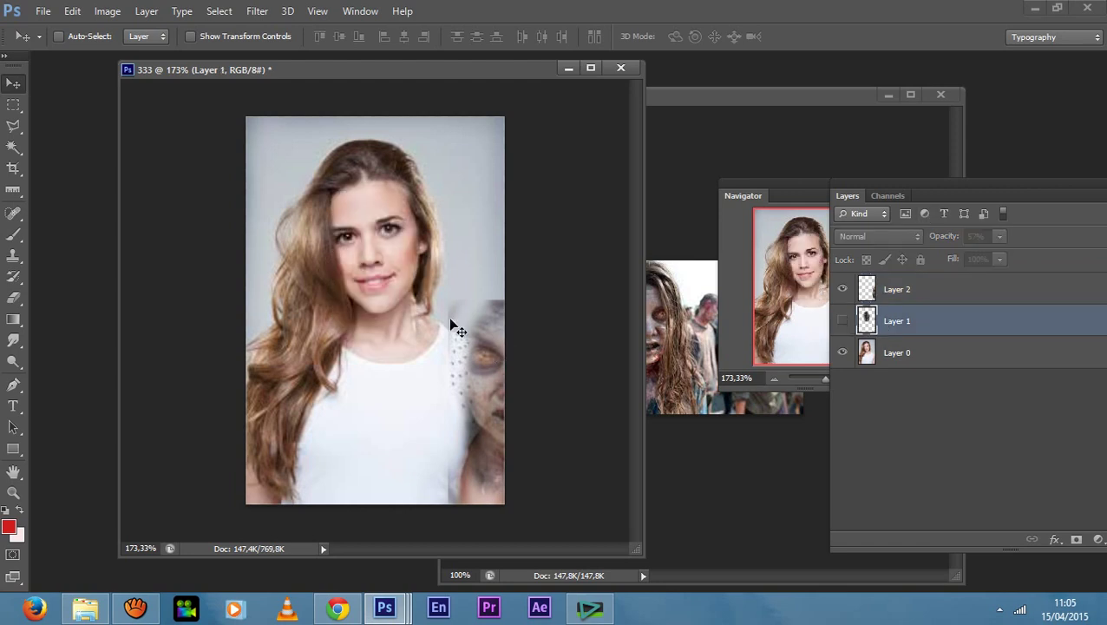
{"action": "left_click_drag", "start_coordinate": [449, 328], "coordinate": [762, 305]}
Step: Place Layer 2's zombie face back over the woman's face, rotated -4.80° and scaled to about 87% width and 91% height
{"action": "left_click", "coordinate": [902, 286]}
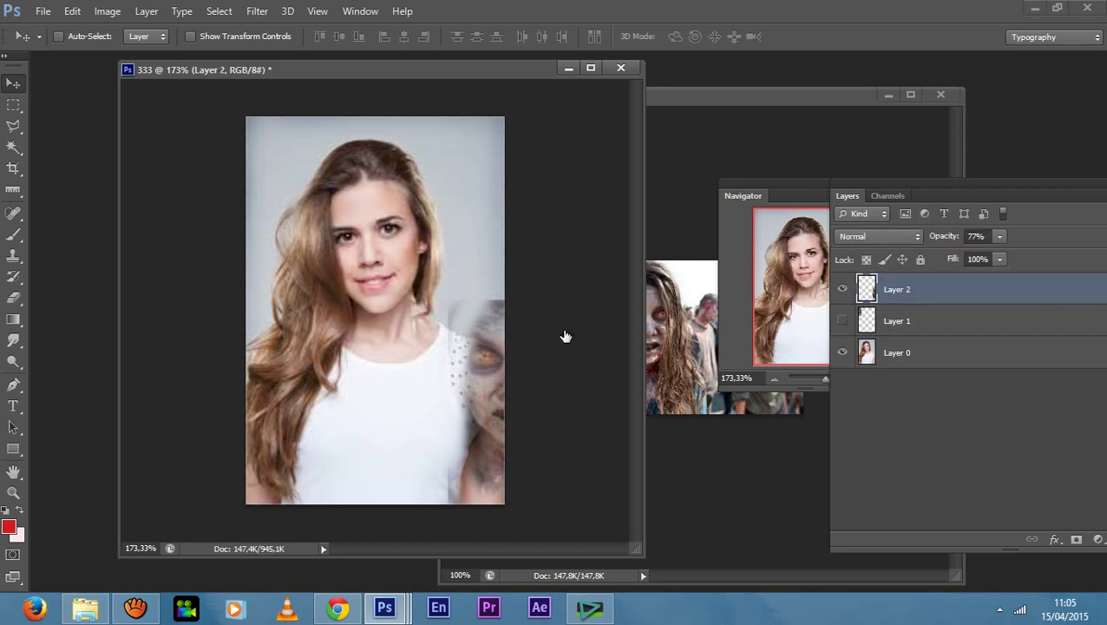
{"action": "left_click_drag", "start_coordinate": [499, 343], "coordinate": [393, 260]}
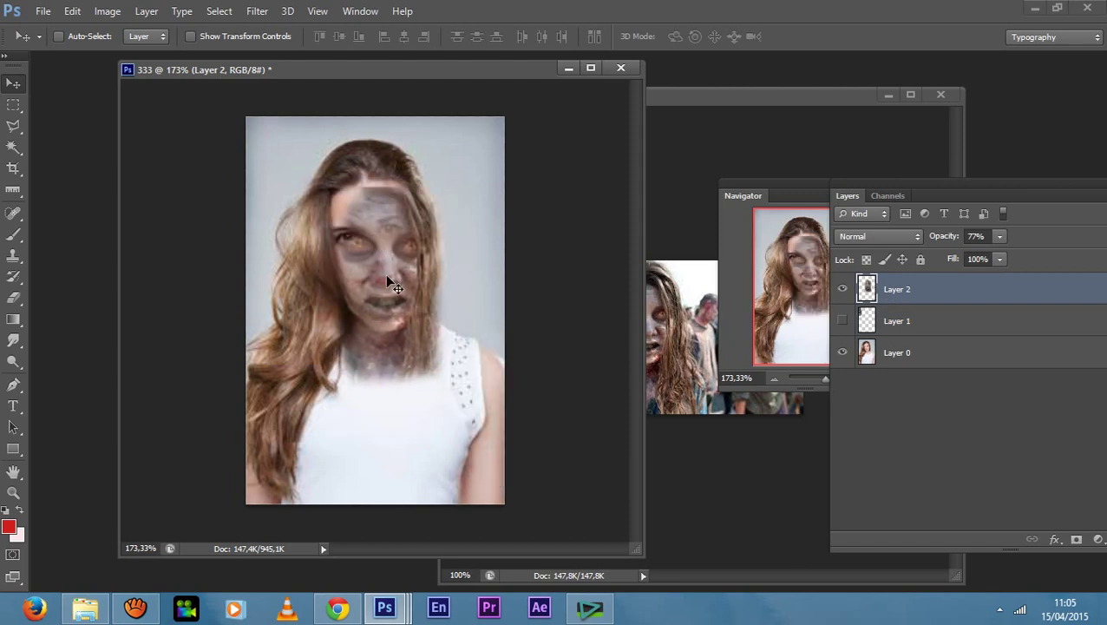
{"action": "key", "text": "ctrl+t"}
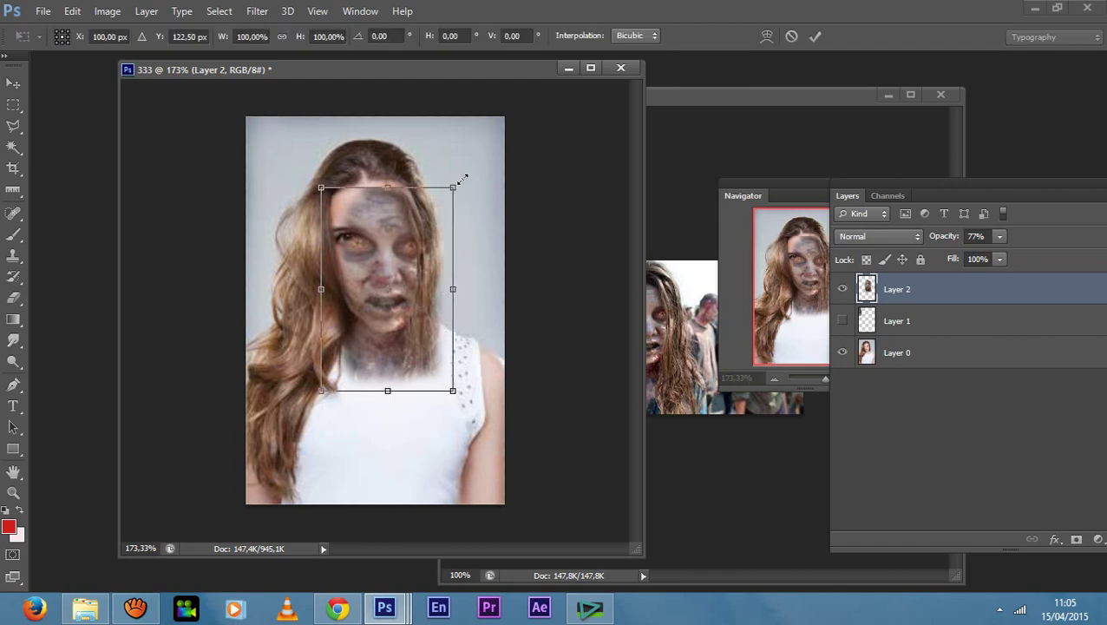
{"action": "left_click_drag", "start_coordinate": [464, 186], "coordinate": [457, 177]}
{"action": "left_click_drag", "start_coordinate": [386, 255], "coordinate": [388, 259]}
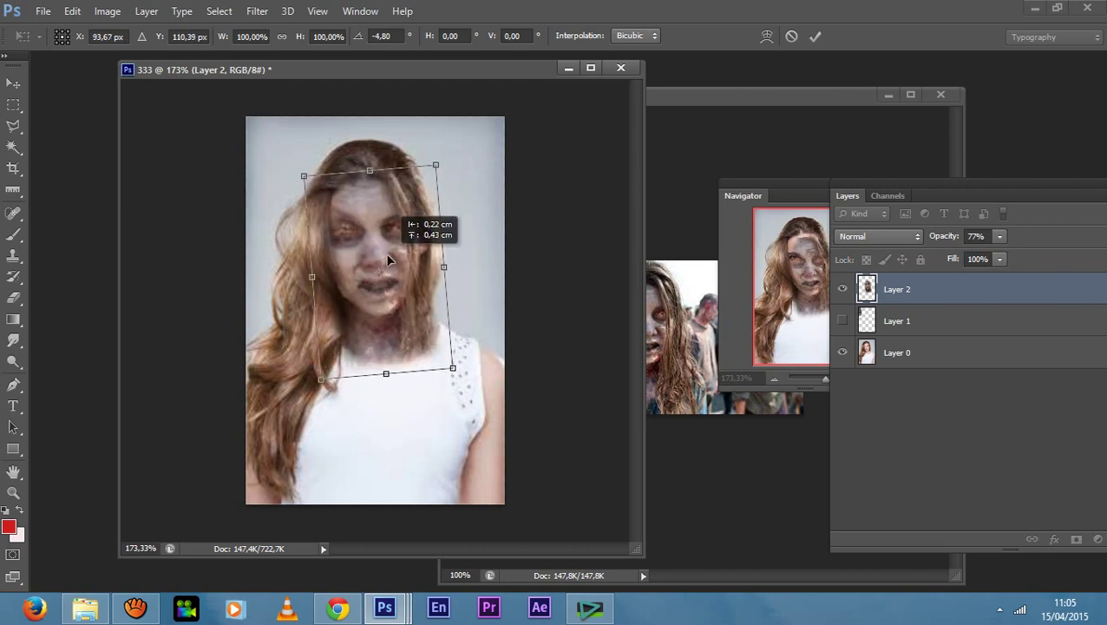
{"action": "left_click_drag", "start_coordinate": [451, 368], "coordinate": [423, 342]}
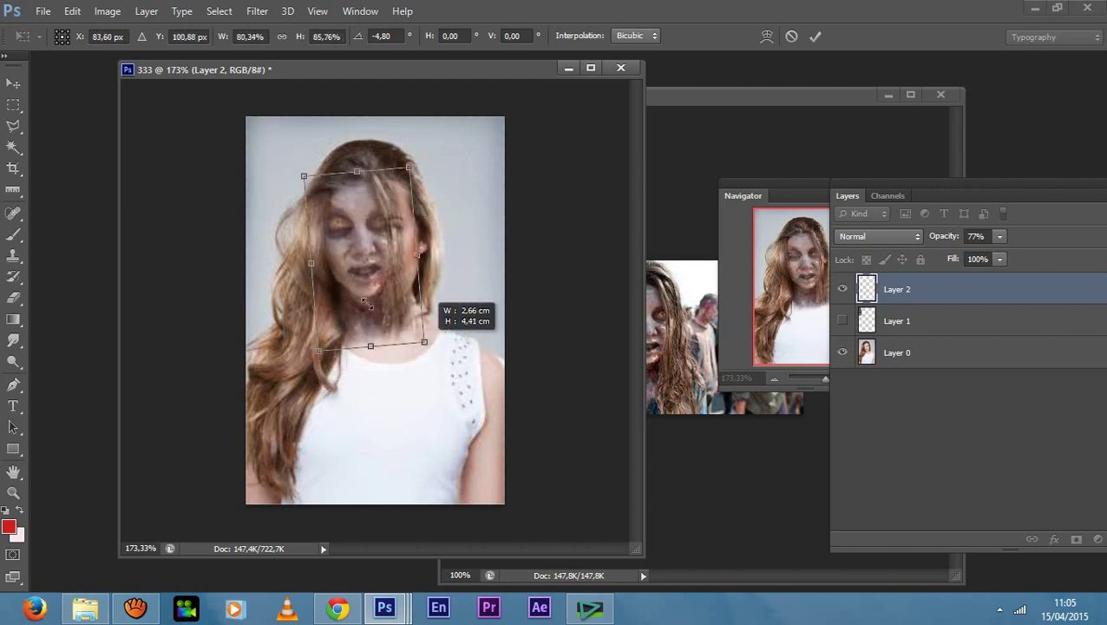
{"action": "left_click_drag", "start_coordinate": [367, 302], "coordinate": [382, 309]}
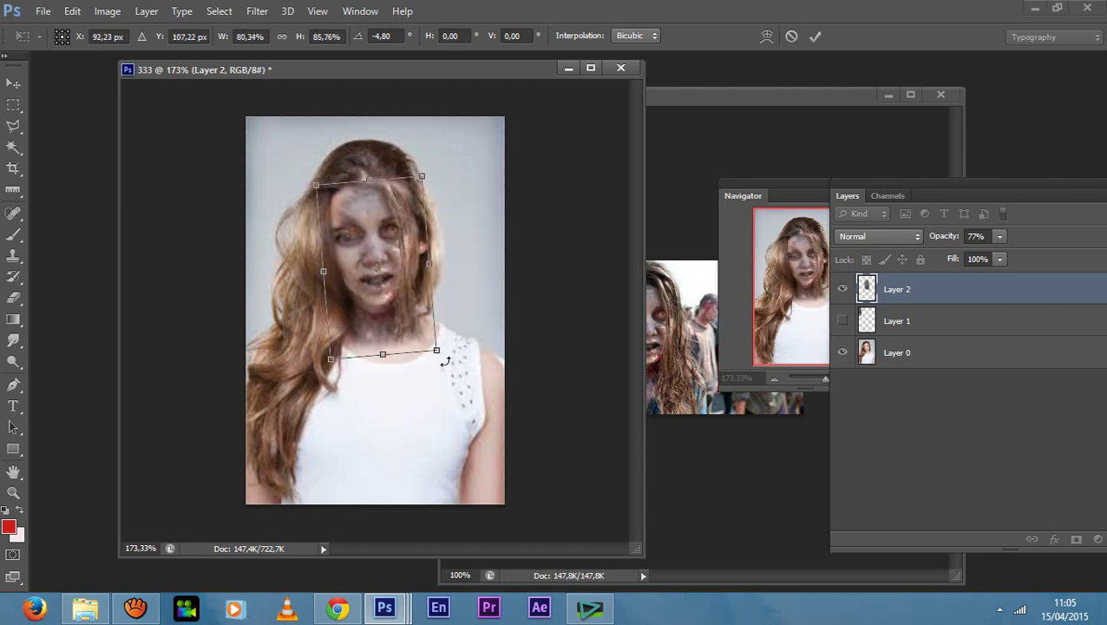
{"action": "left_click_drag", "start_coordinate": [436, 349], "coordinate": [446, 360]}
{"action": "left_click_drag", "start_coordinate": [377, 307], "coordinate": [373, 306]}
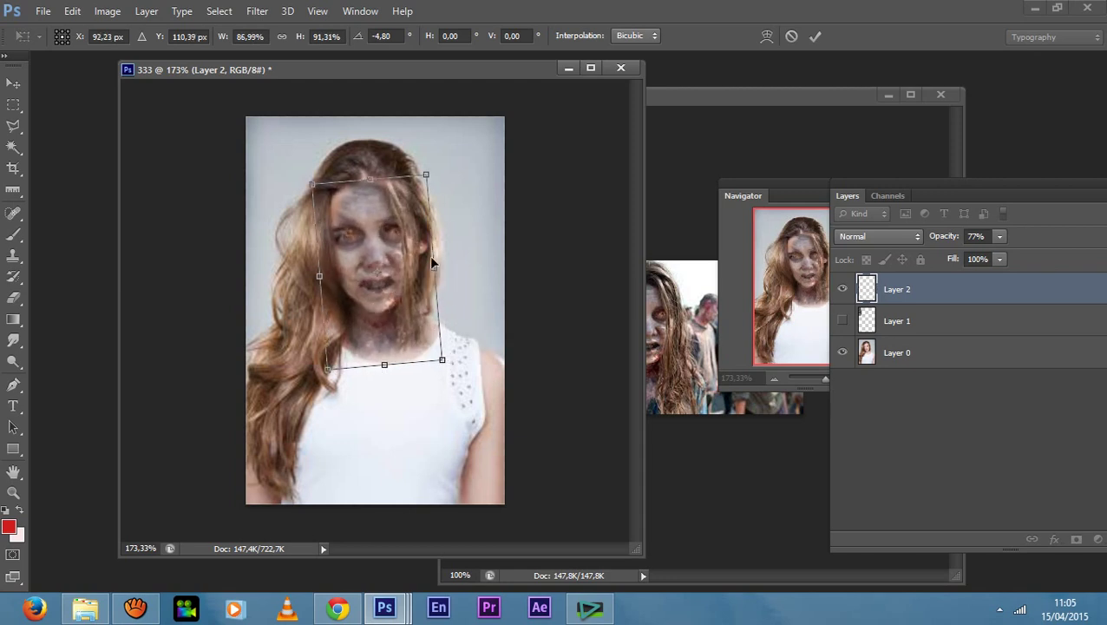
Step: Set Layer 2's opacity to 79%, fine-tune its position over the face and apply the transformation
{"action": "left_click", "coordinate": [999, 236]}
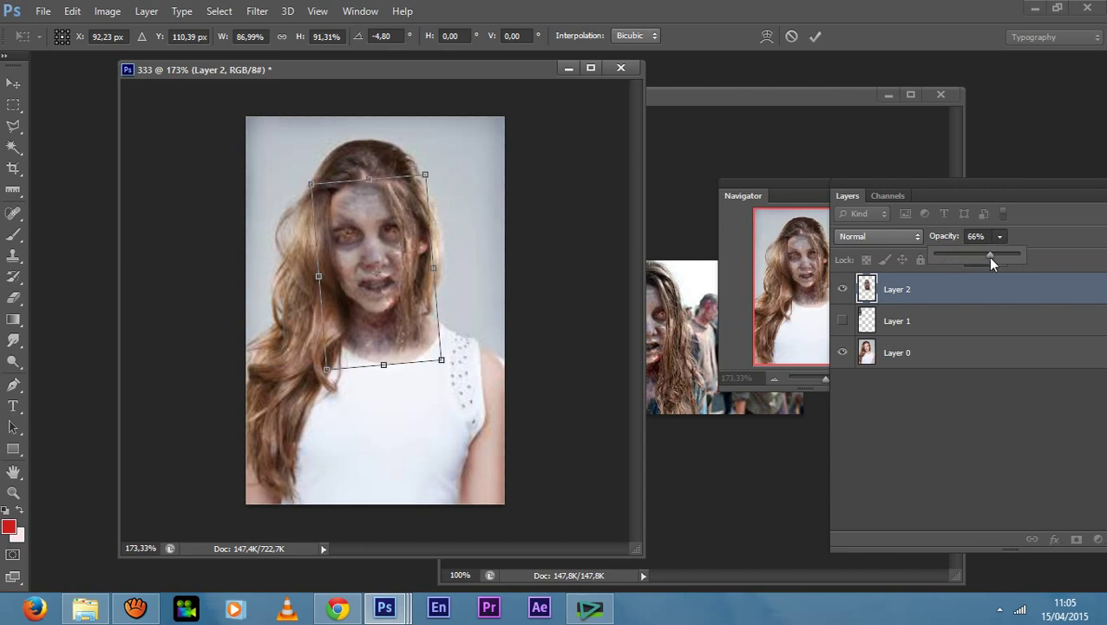
{"action": "left_click_drag", "start_coordinate": [991, 258], "coordinate": [1000, 254]}
{"action": "left_click_drag", "start_coordinate": [430, 253], "coordinate": [425, 248]}
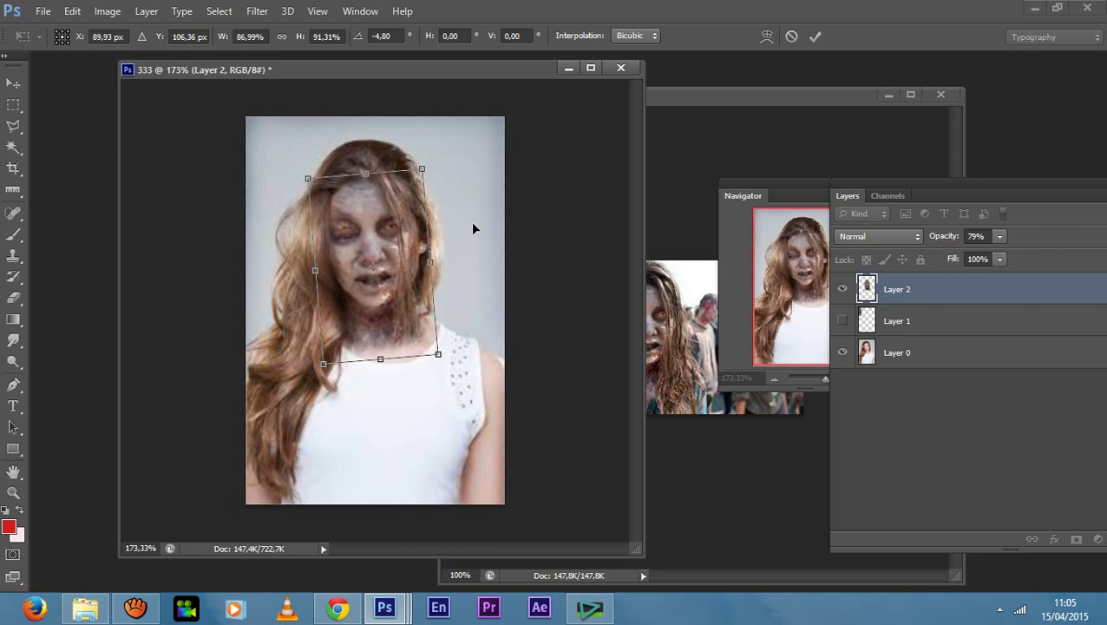
{"action": "left_click", "coordinate": [14, 214]}
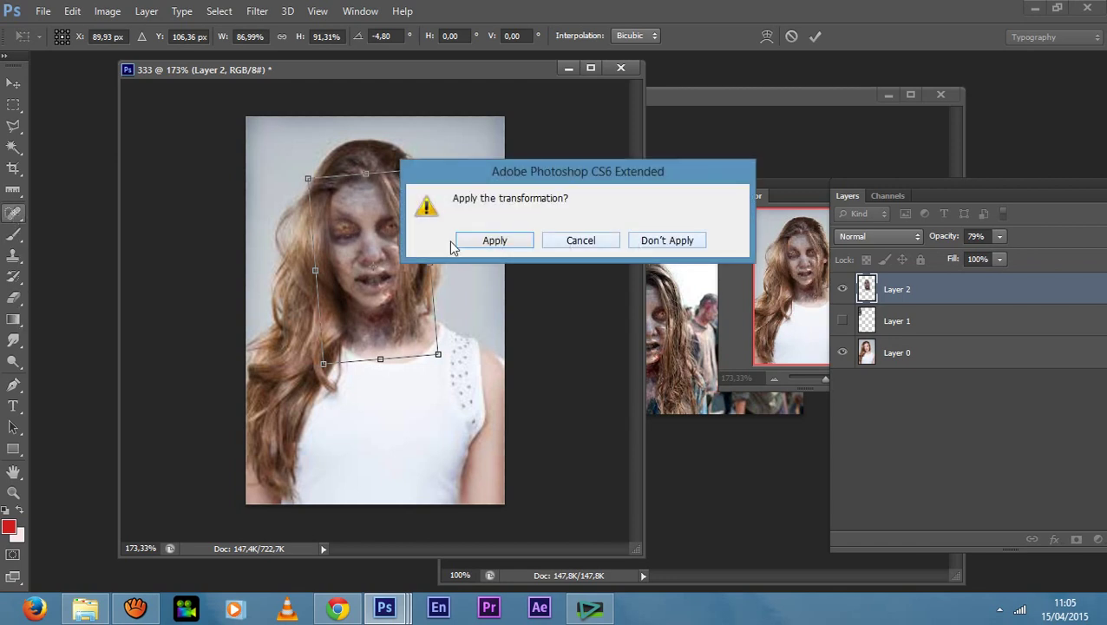
{"action": "left_click", "coordinate": [486, 242]}
Step: Try to erase the zombie mouth from Layer 2 with the size 27 eraser
{"action": "left_click", "coordinate": [14, 297]}
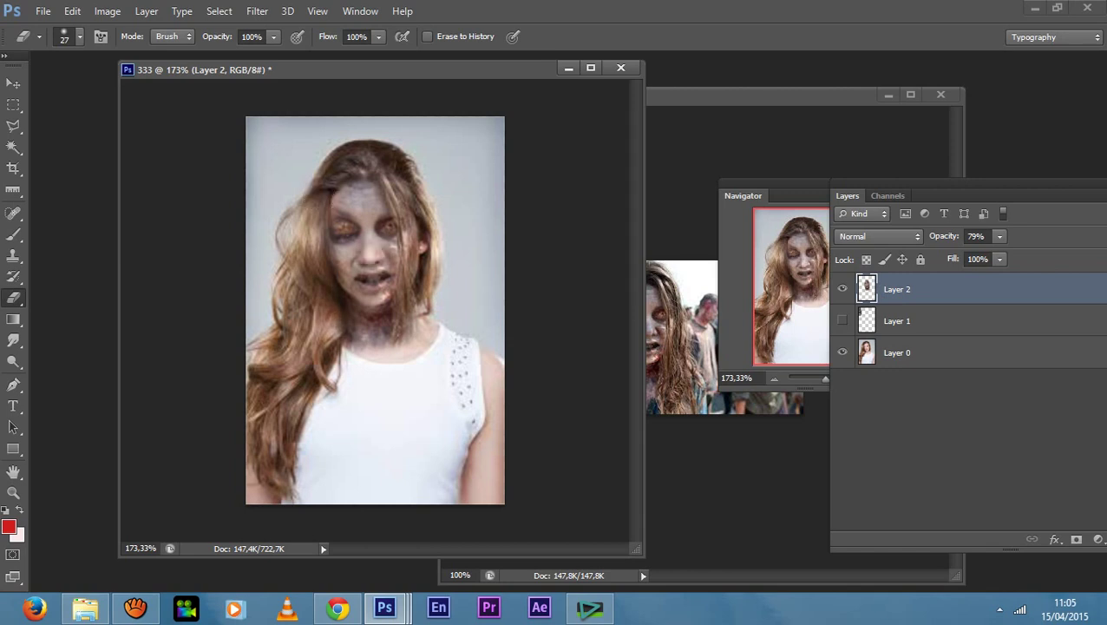
{"action": "left_click_drag", "start_coordinate": [367, 285], "coordinate": [391, 288]}
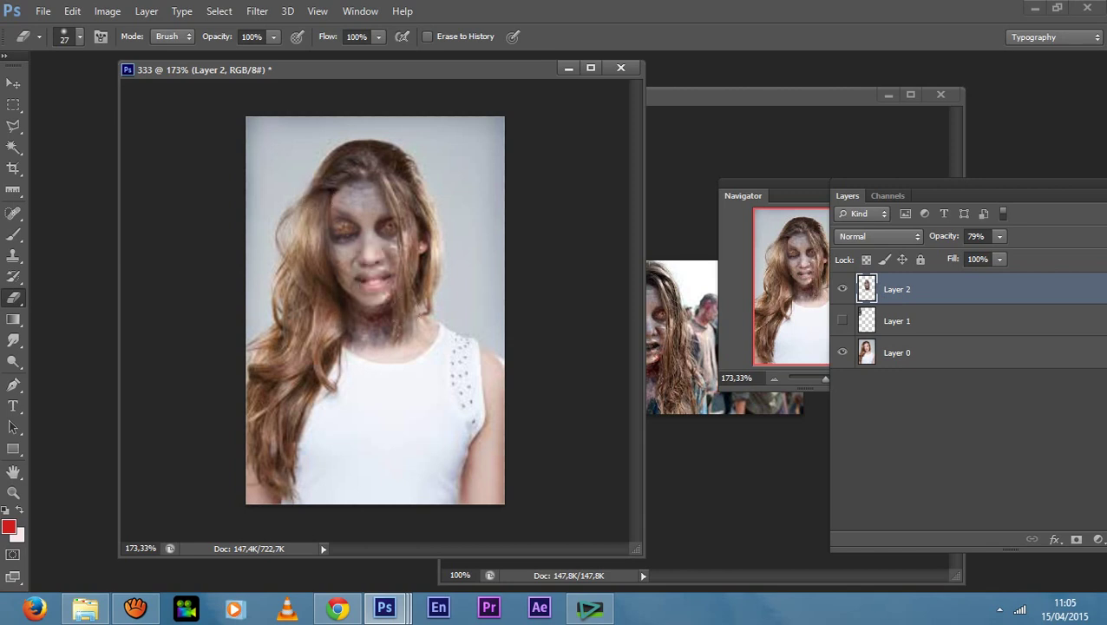
{"action": "key", "text": "ctrl+z"}
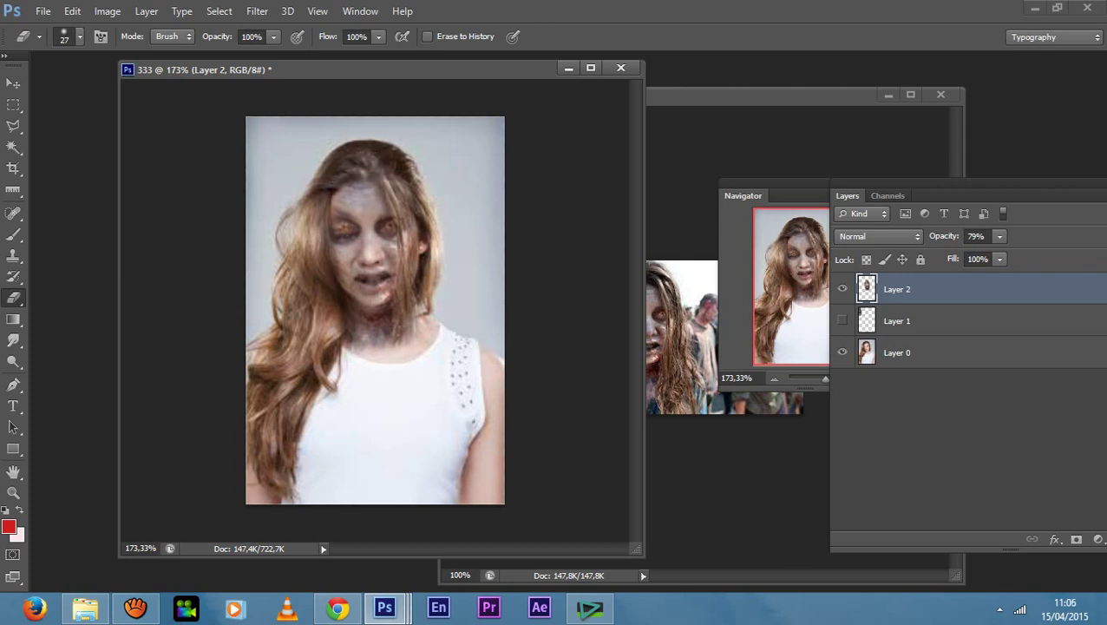
Step: Nudge Layer 2's zombie face slightly downward to line up with the woman's features
{"action": "key", "text": "v"}
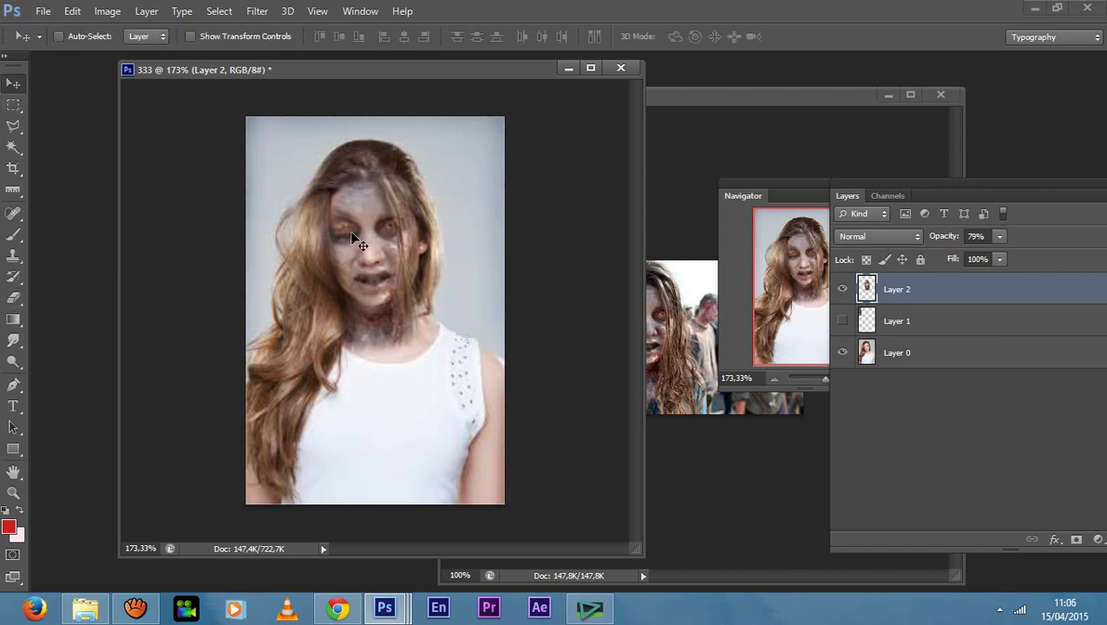
{"action": "left_click_drag", "start_coordinate": [351, 225], "coordinate": [353, 230]}
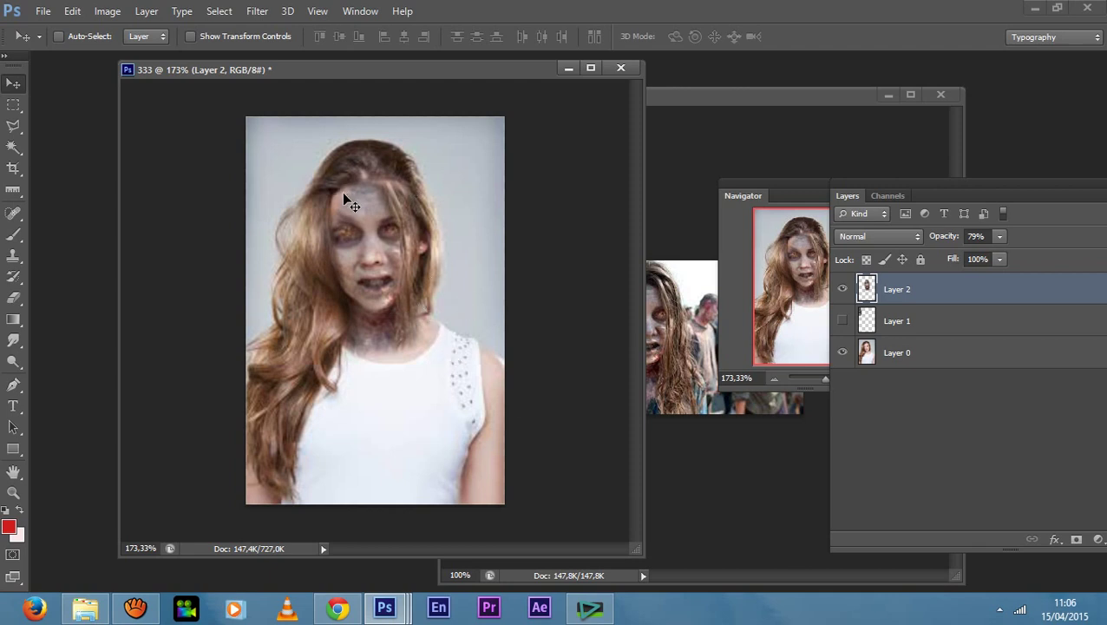
{"action": "left_click", "coordinate": [148, 609]}
{"action": "left_click", "coordinate": [430, 242]}
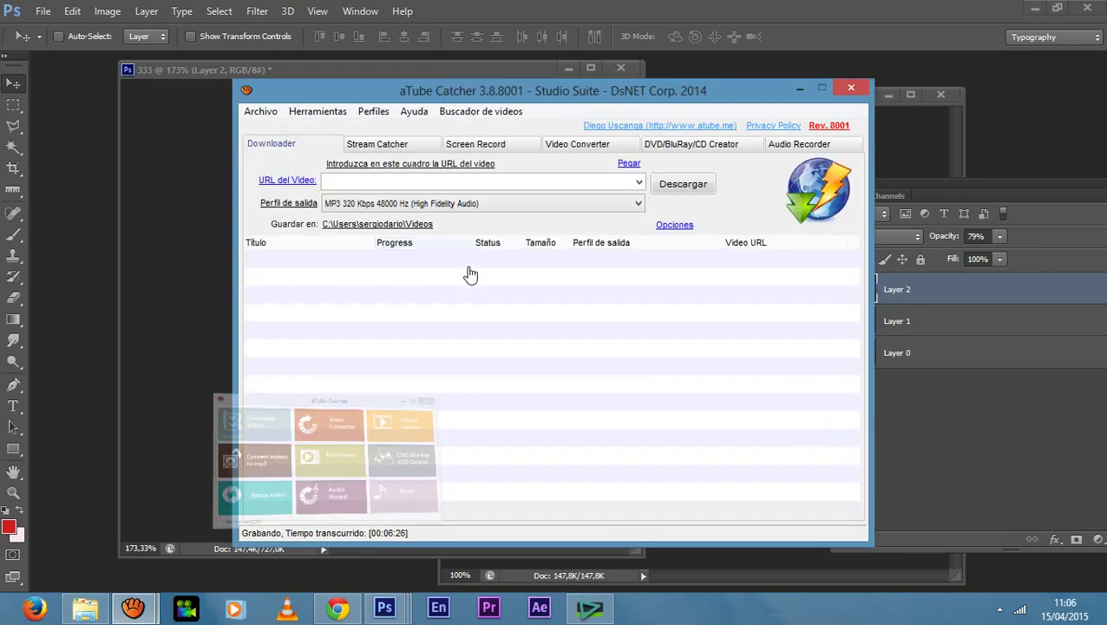
{"action": "left_click", "coordinate": [548, 145]}
{"action": "left_click", "coordinate": [484, 144]}
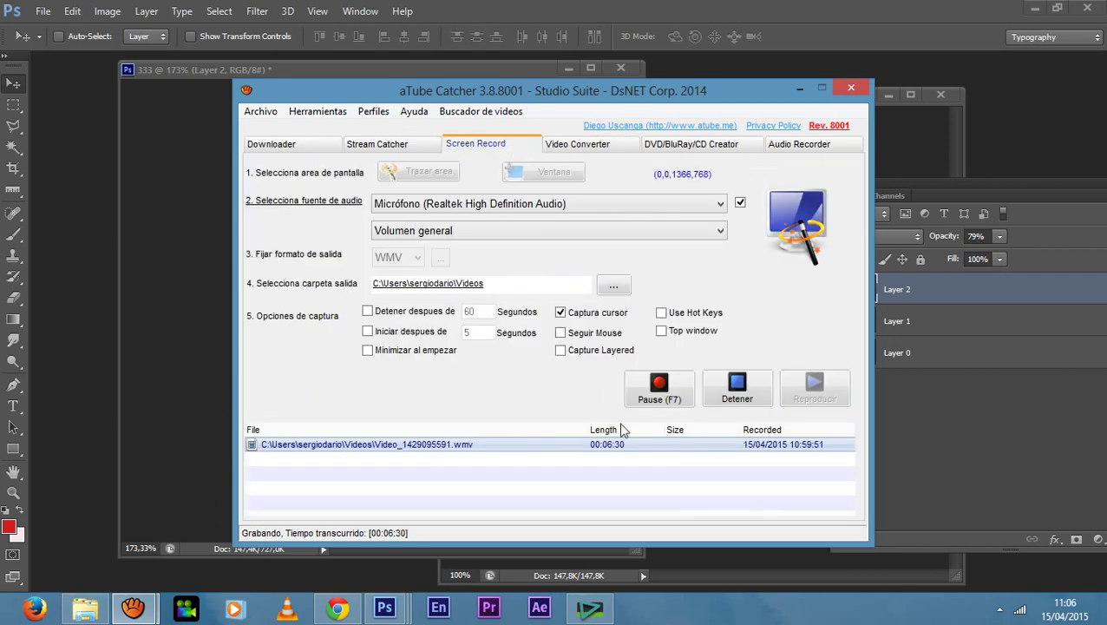